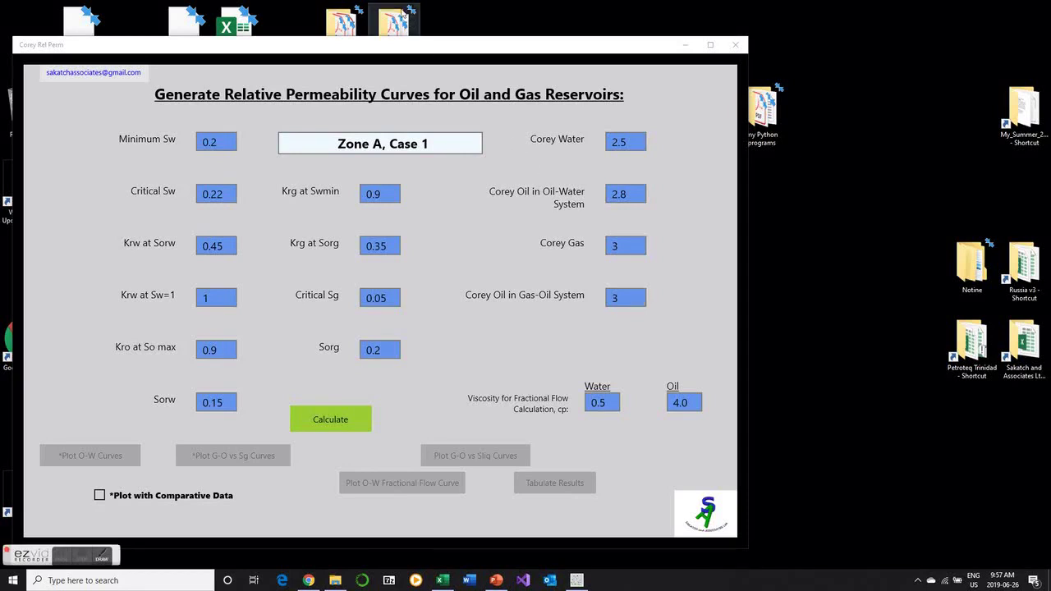
# Move and maximize the Corey Rel Perm window, then select the Minimum Sw field.
pyautogui.moveTo(388, 45); pyautogui.dragTo(478, 39)
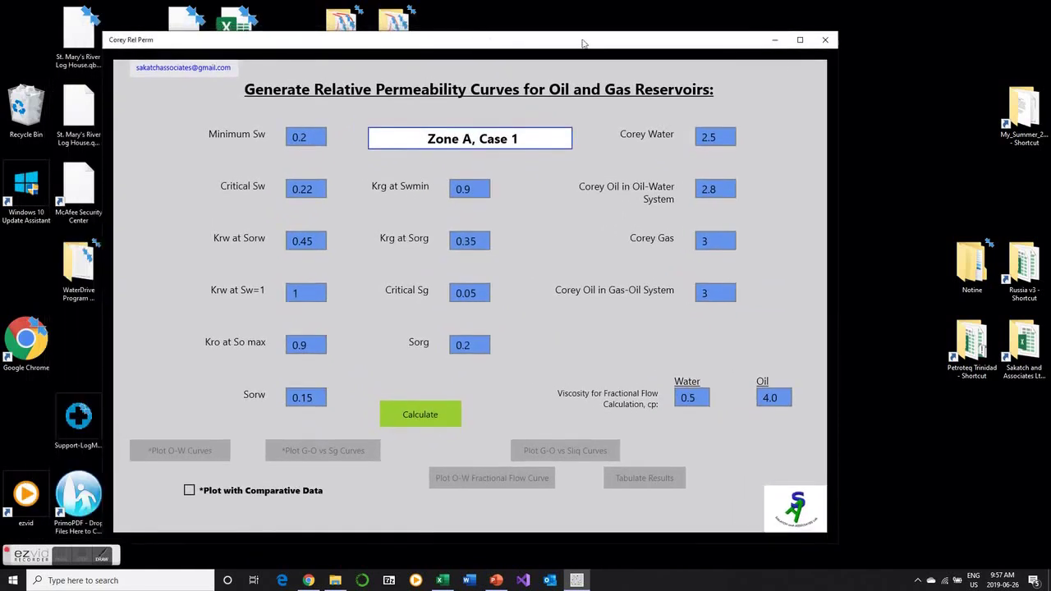
pyautogui.click(800, 40)
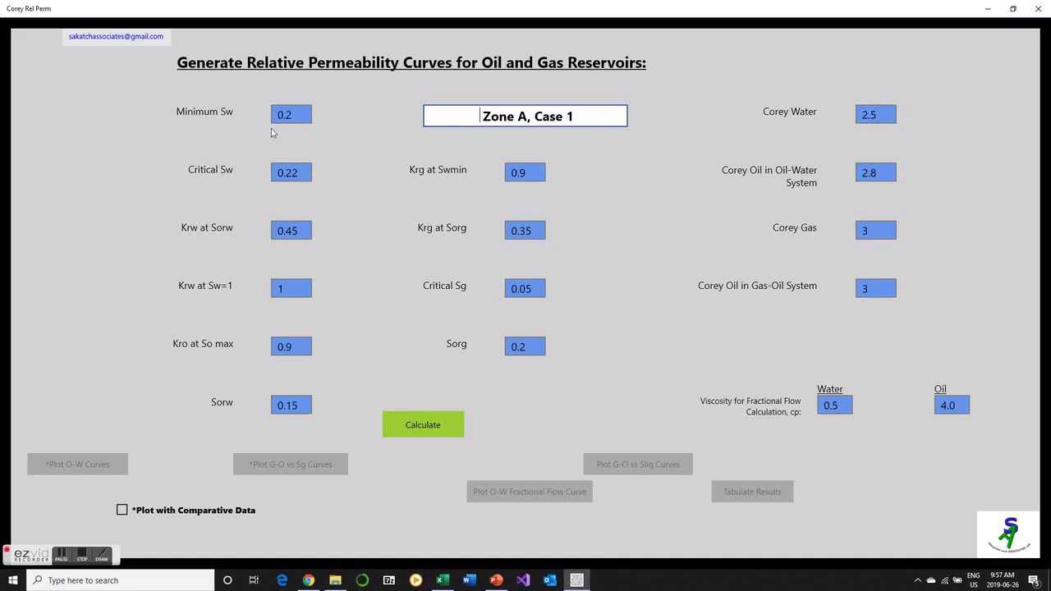
pyautogui.click(294, 115)
# Calculate and plot the oil-water relative permeability curves, then return to the input page.
pyautogui.click(449, 425)
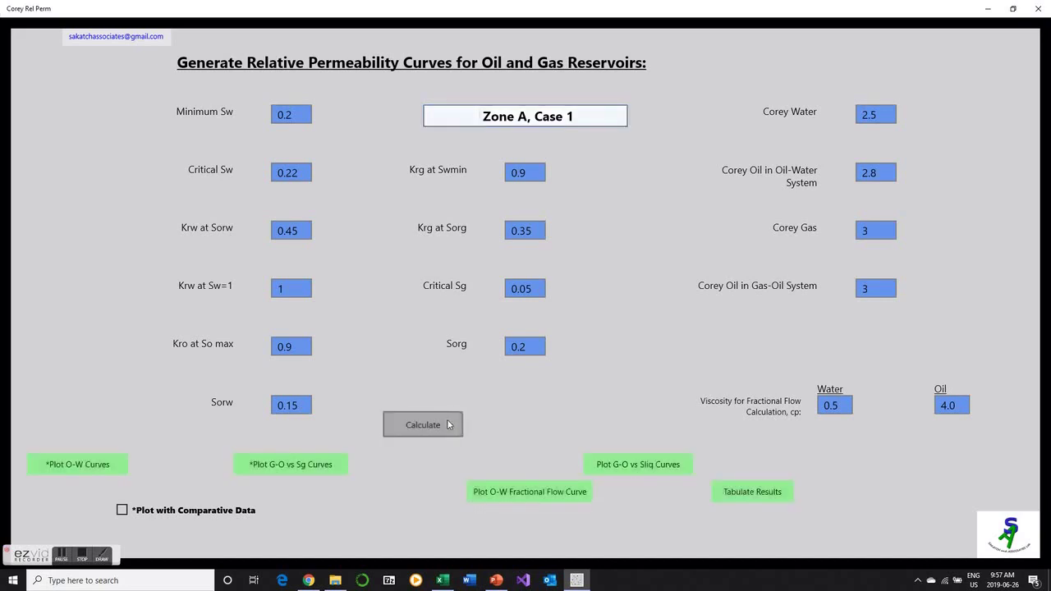
pyautogui.click(105, 465)
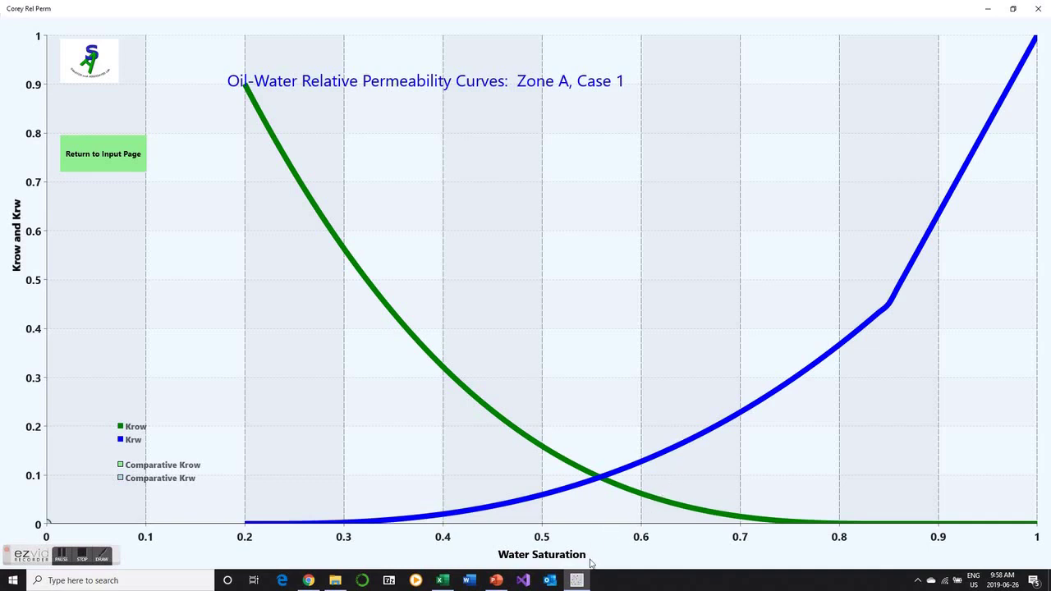
pyautogui.click(110, 154)
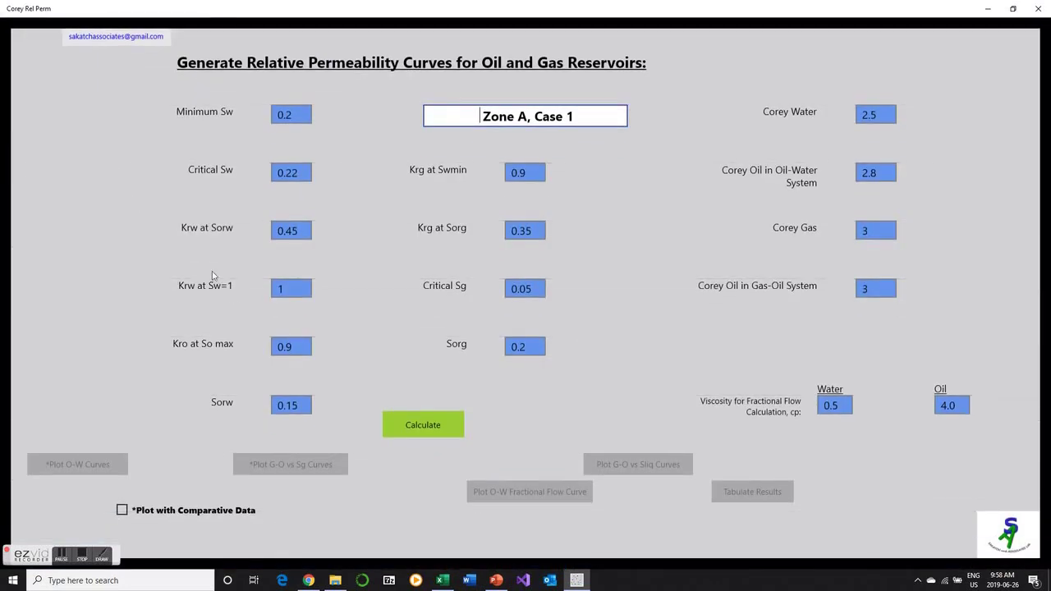
# Recalculate and plot the oil-water fractional flow curve, then return to the input page.
pyautogui.click(399, 425)
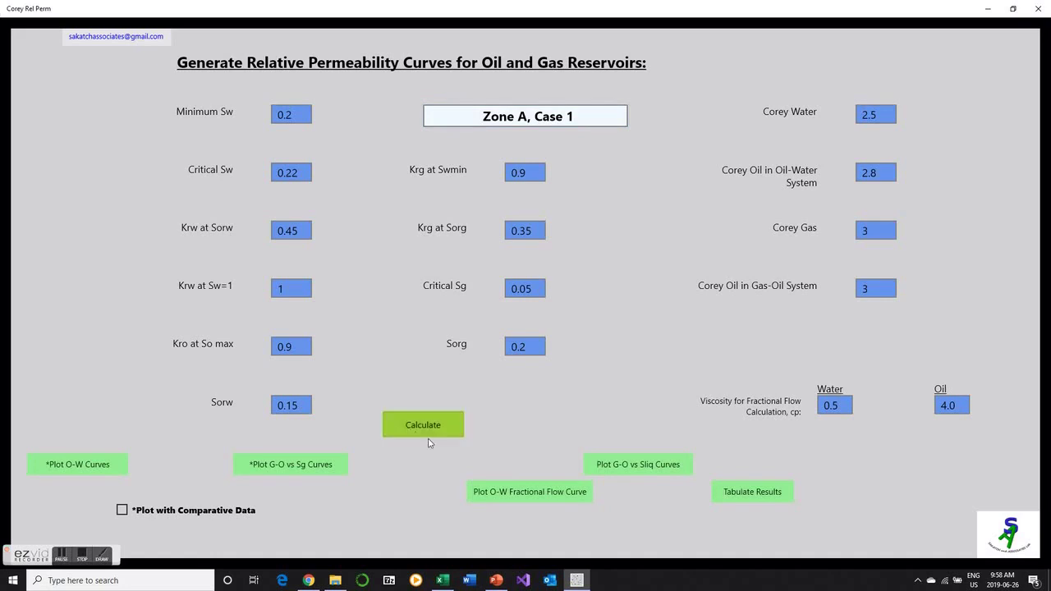
pyautogui.click(503, 491)
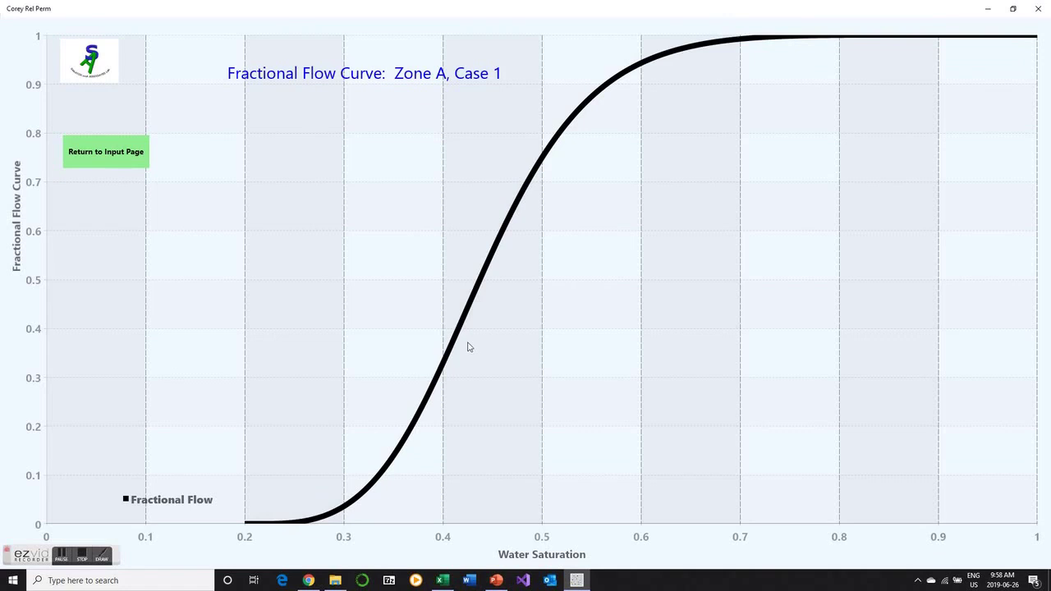
pyautogui.click(78, 155)
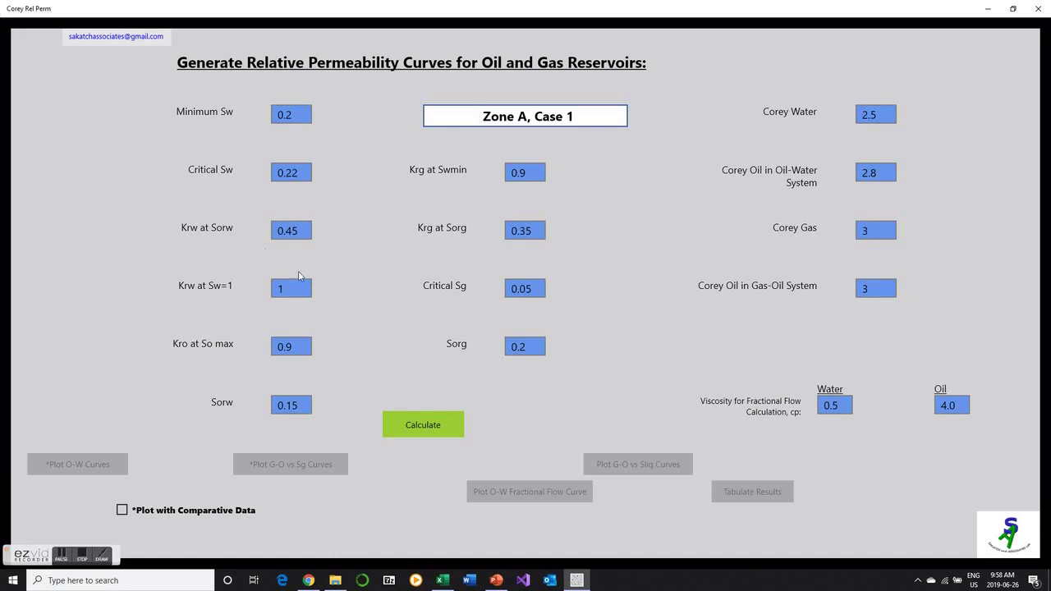
# Recalculate and plot the gas-oil curves versus gas saturation, then return to the inputs.
pyautogui.click(416, 425)
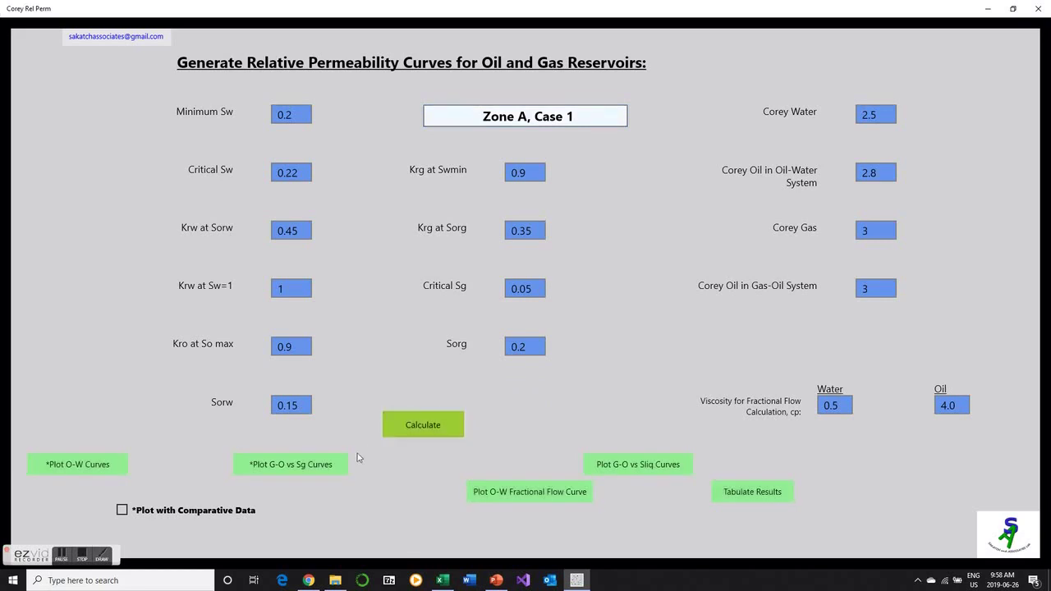
pyautogui.click(313, 465)
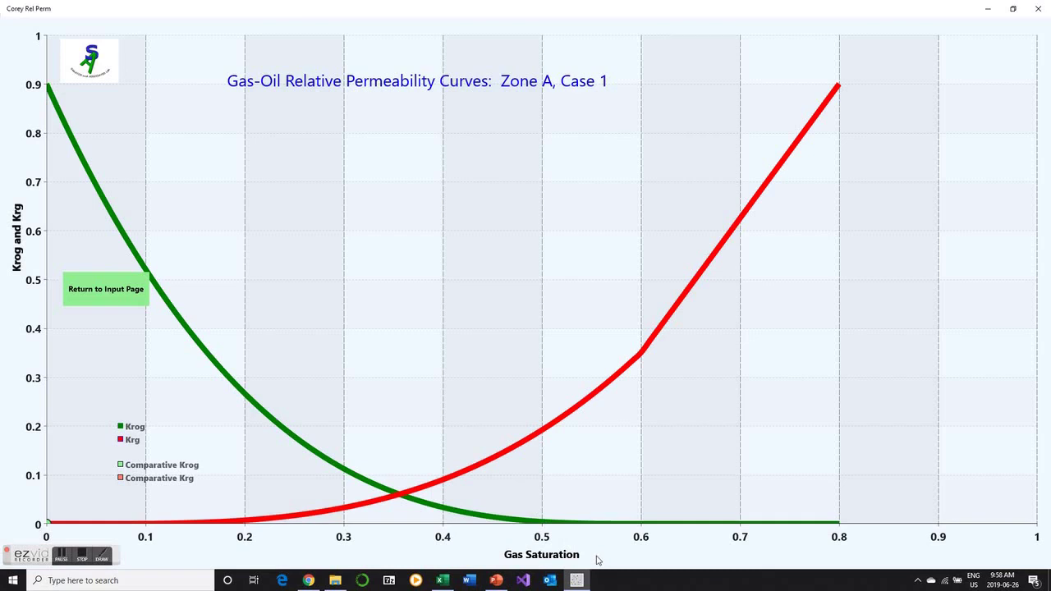
pyautogui.click(131, 296)
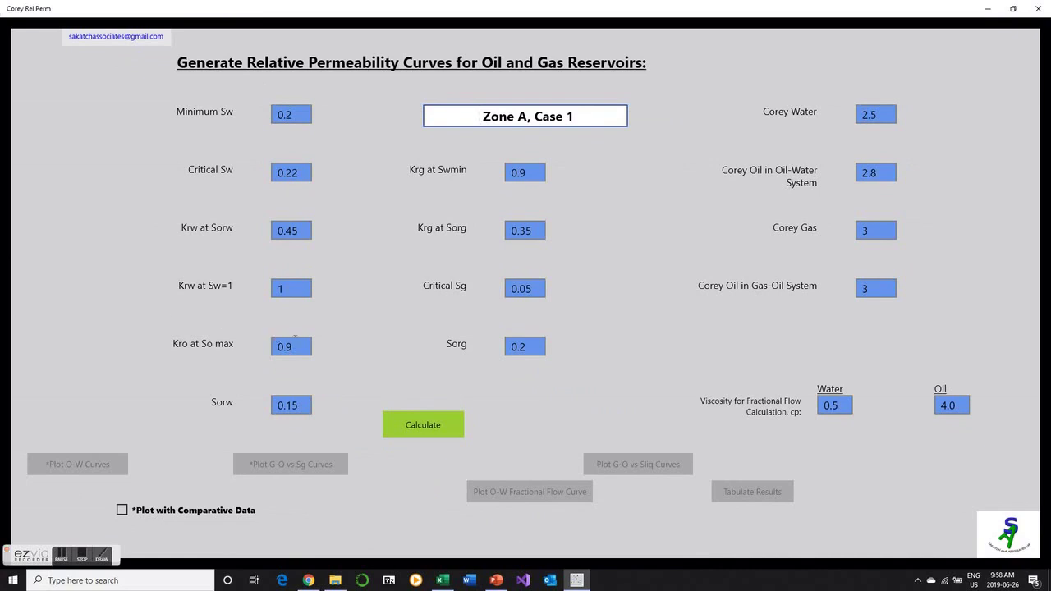
# Recalculate and plot the gas-oil curves versus liquid saturation, then return to the inputs.
pyautogui.click(436, 424)
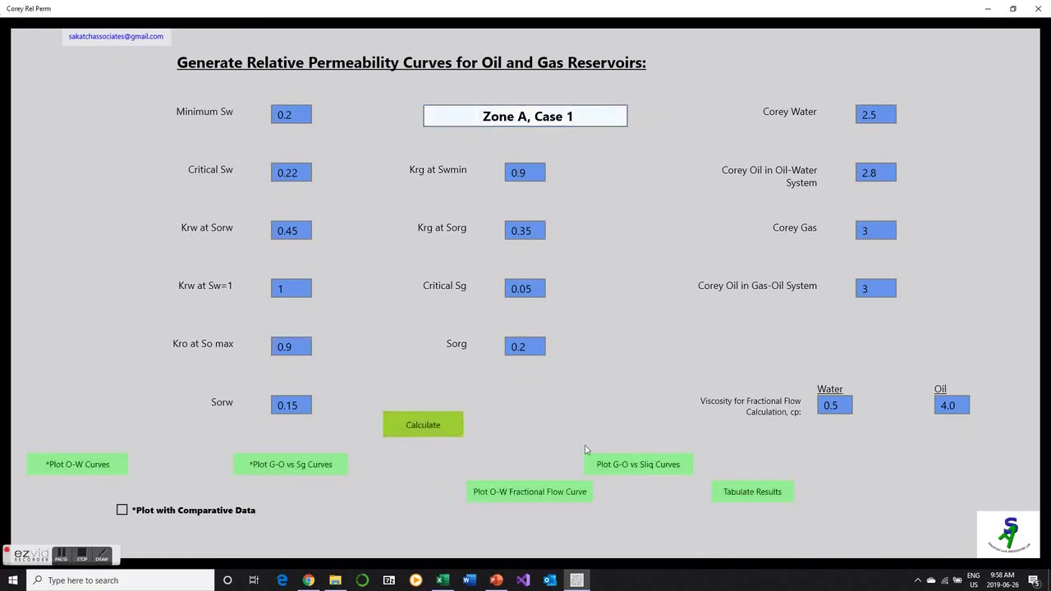
pyautogui.click(639, 470)
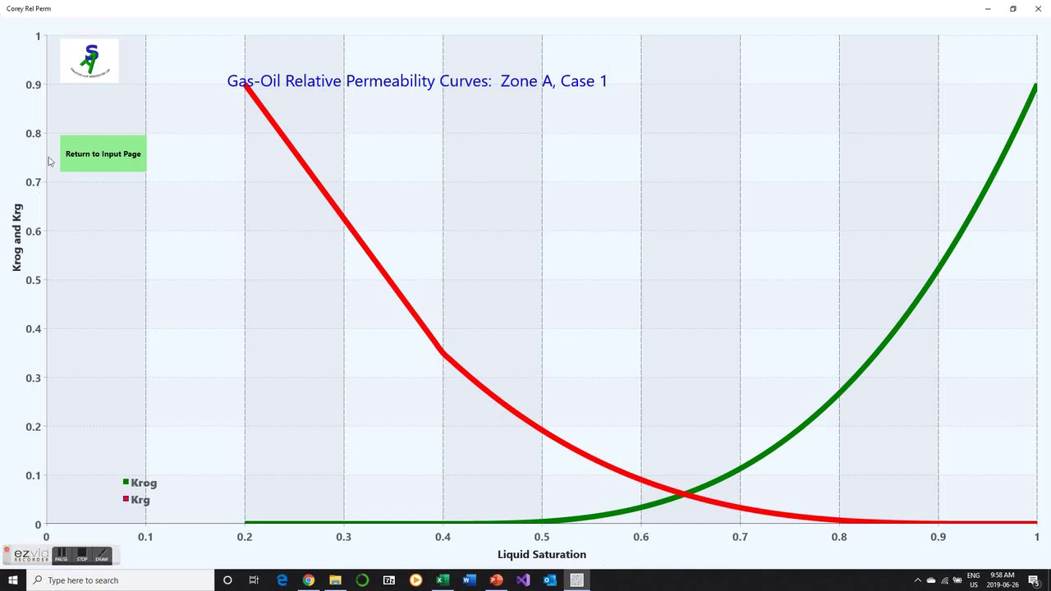
pyautogui.click(87, 156)
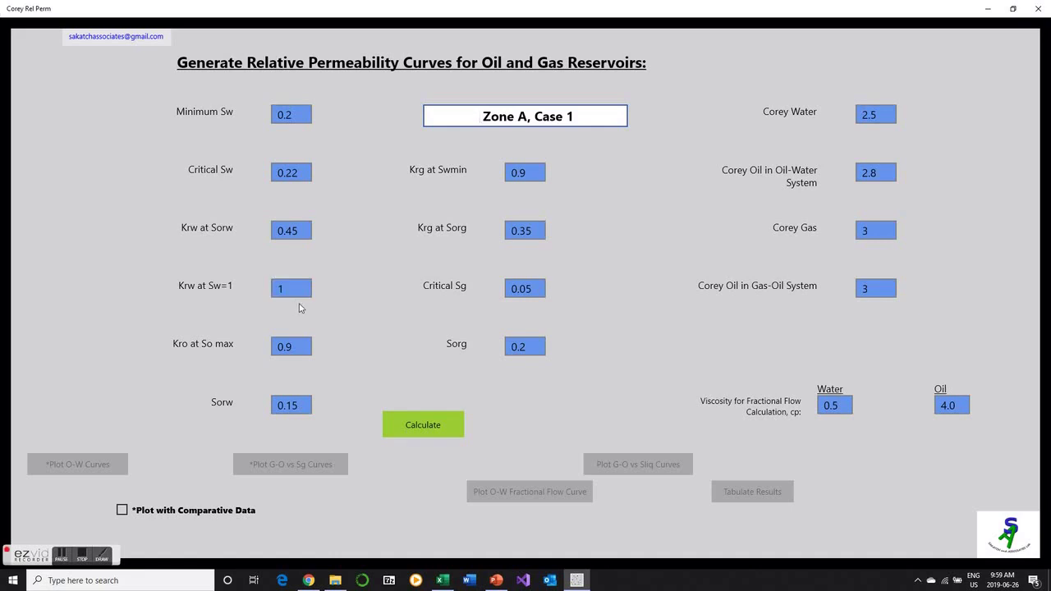
# Calculate and tabulate the oil-water and gas-oil results at the 0.05 step size.
pyautogui.click(427, 426)
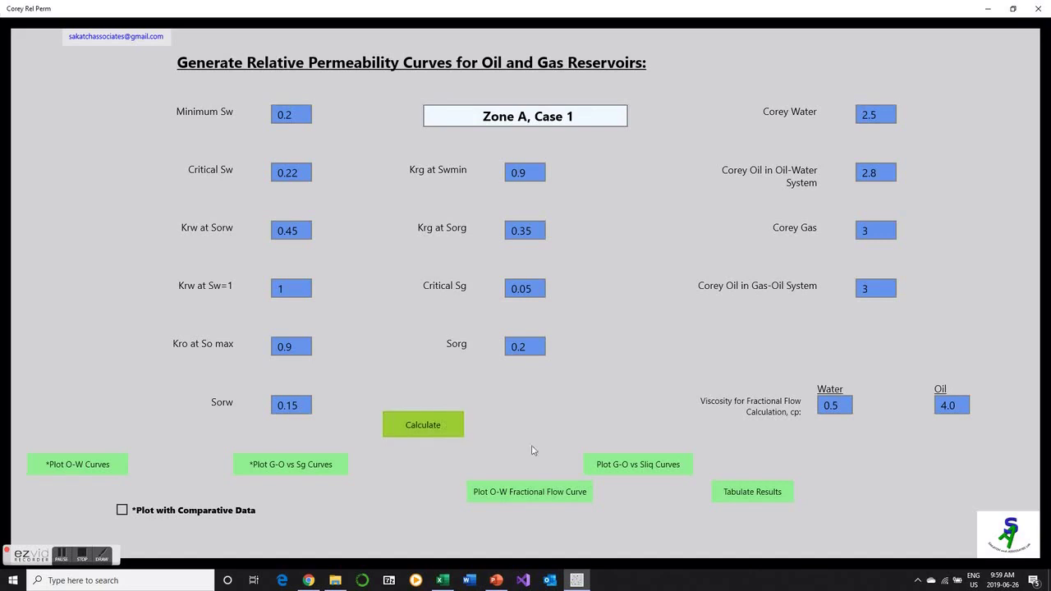
pyautogui.click(722, 499)
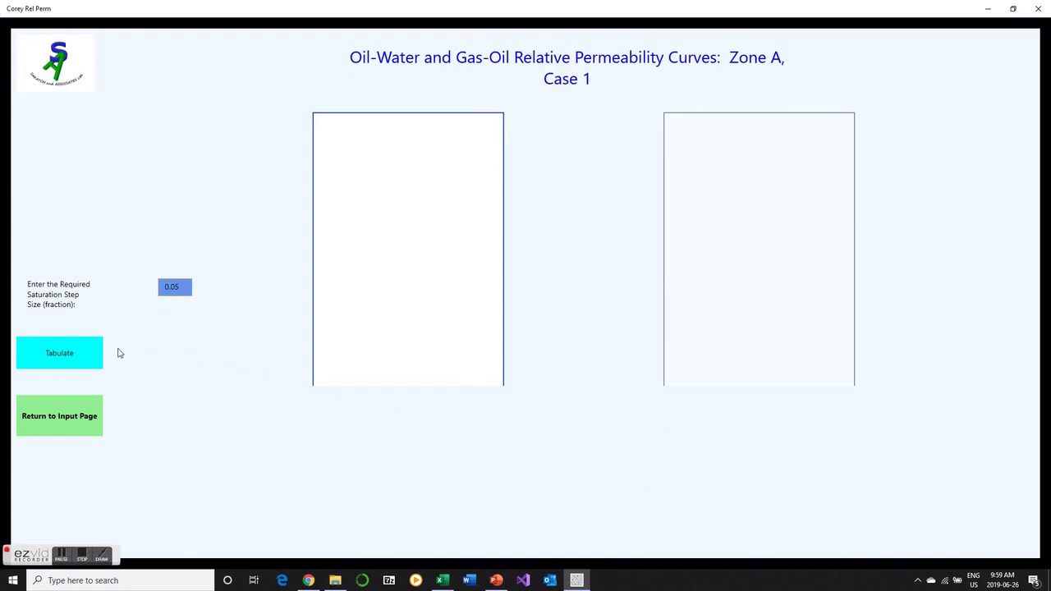
pyautogui.click(92, 357)
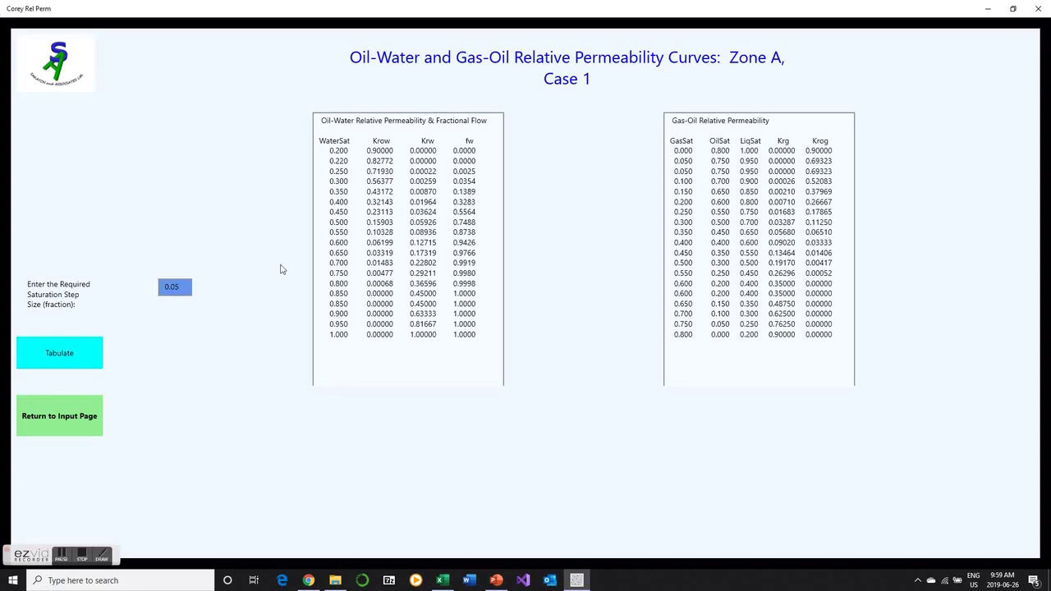
# Select all rows of the oil-water table and copy them.
pyautogui.moveTo(319, 121); pyautogui.dragTo(489, 122)
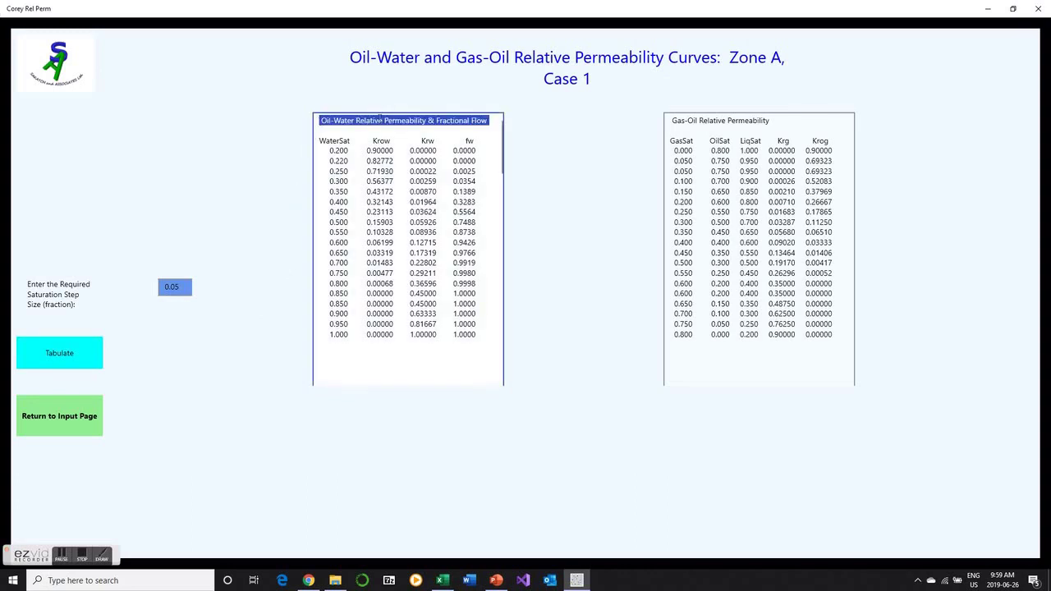
pyautogui.moveTo(672, 121); pyautogui.dragTo(776, 121)
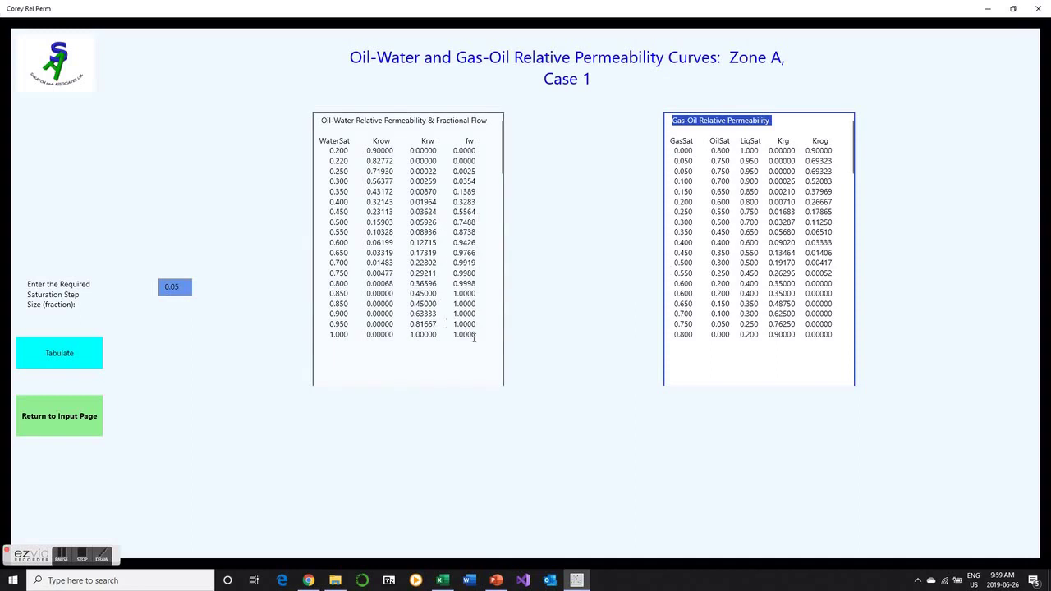
pyautogui.moveTo(477, 337); pyautogui.dragTo(302, 155)
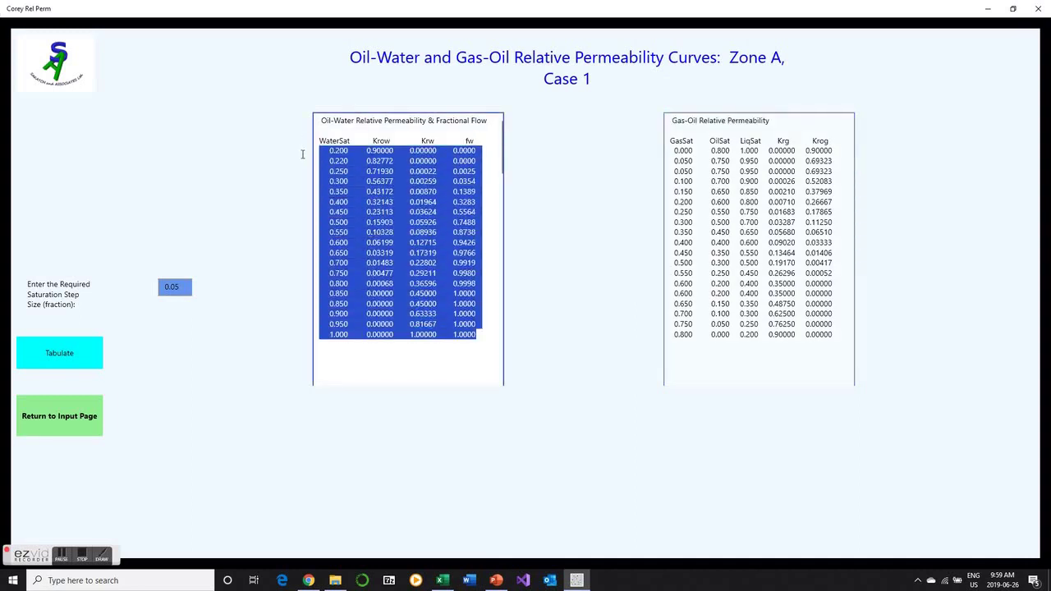
pyautogui.rightClick(384, 184)
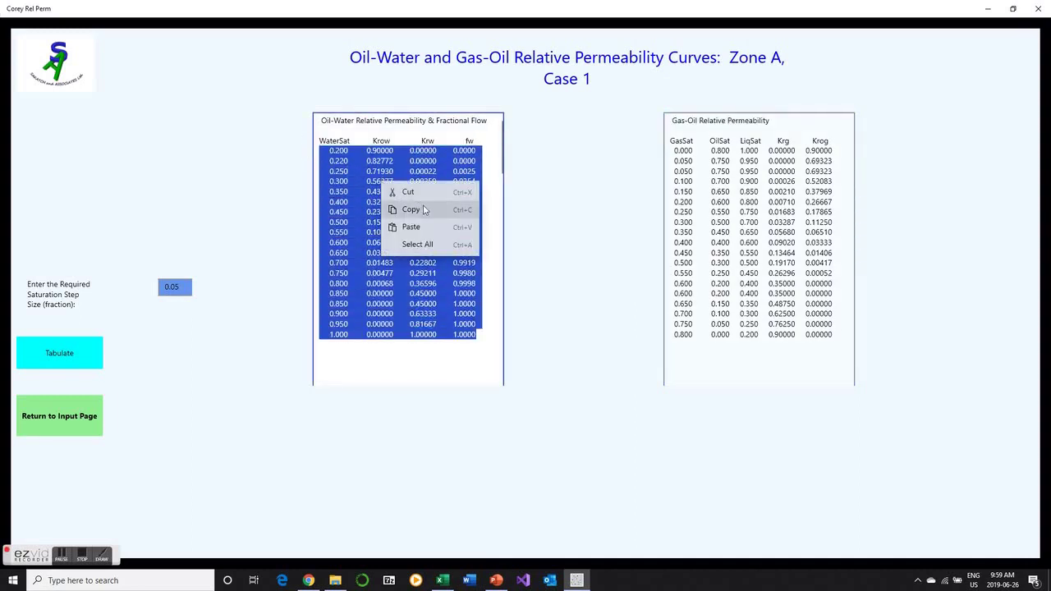
pyautogui.click(233, 147)
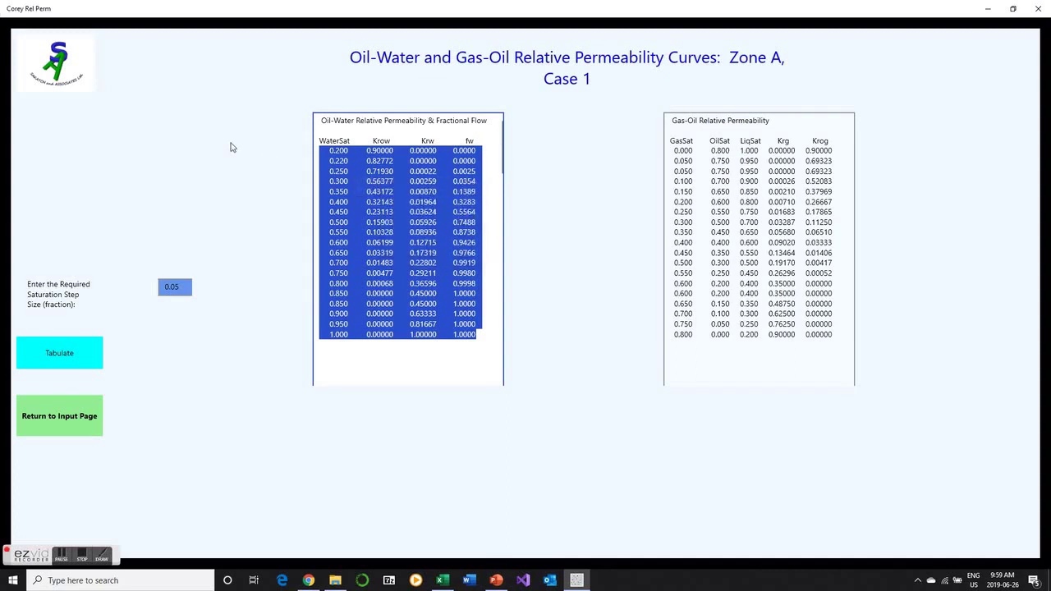
pyautogui.click(232, 167)
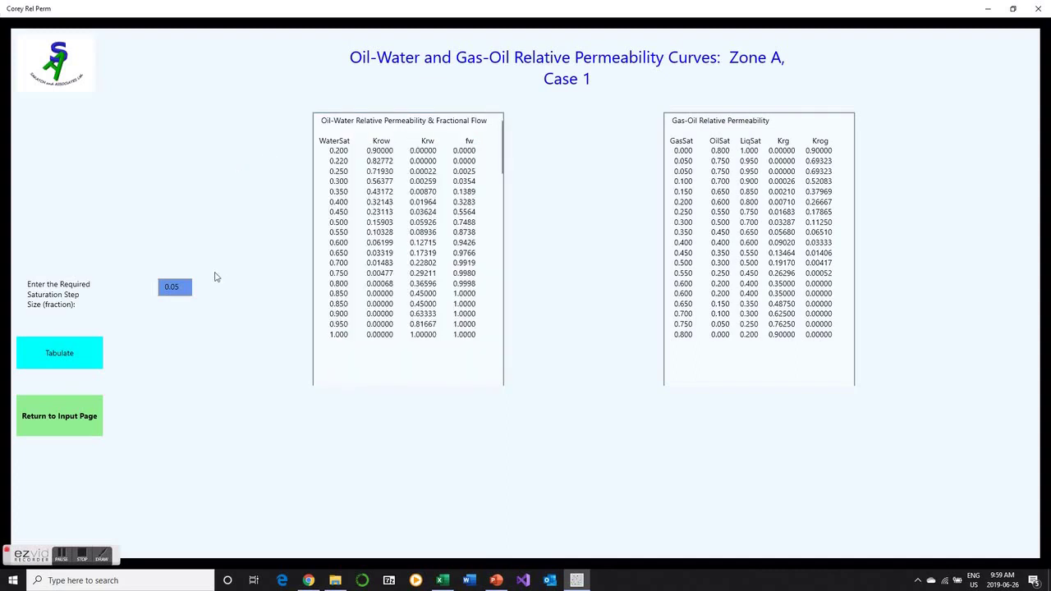
# Change the saturation step size to 0.1 and regenerate both tables.
pyautogui.click(189, 285)
pyautogui.moveTo(187, 285); pyautogui.dragTo(118, 285)
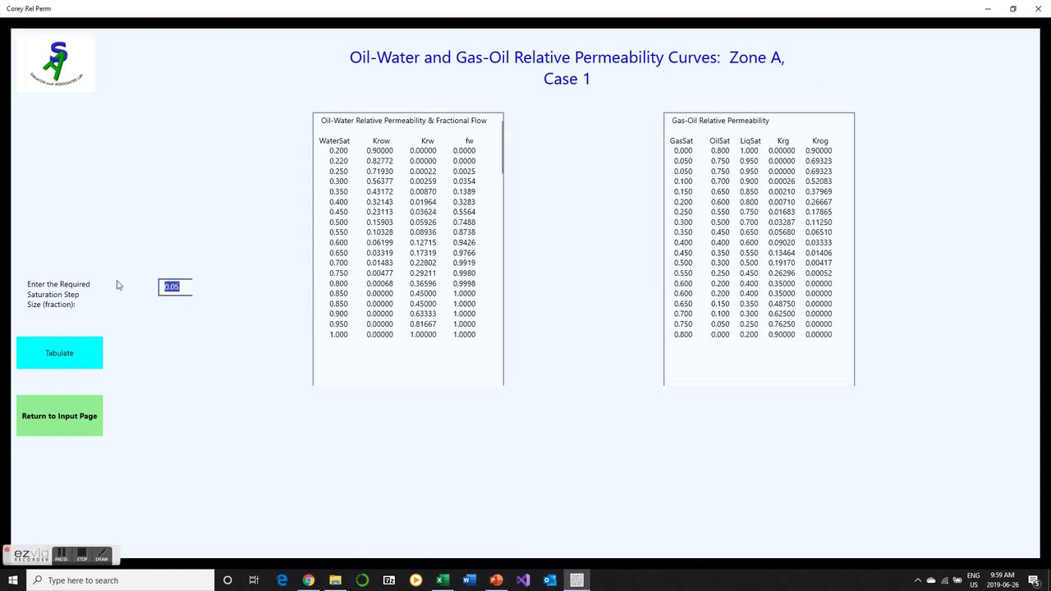
pyautogui.press('BackSpace')
pyautogui.click(91, 351)
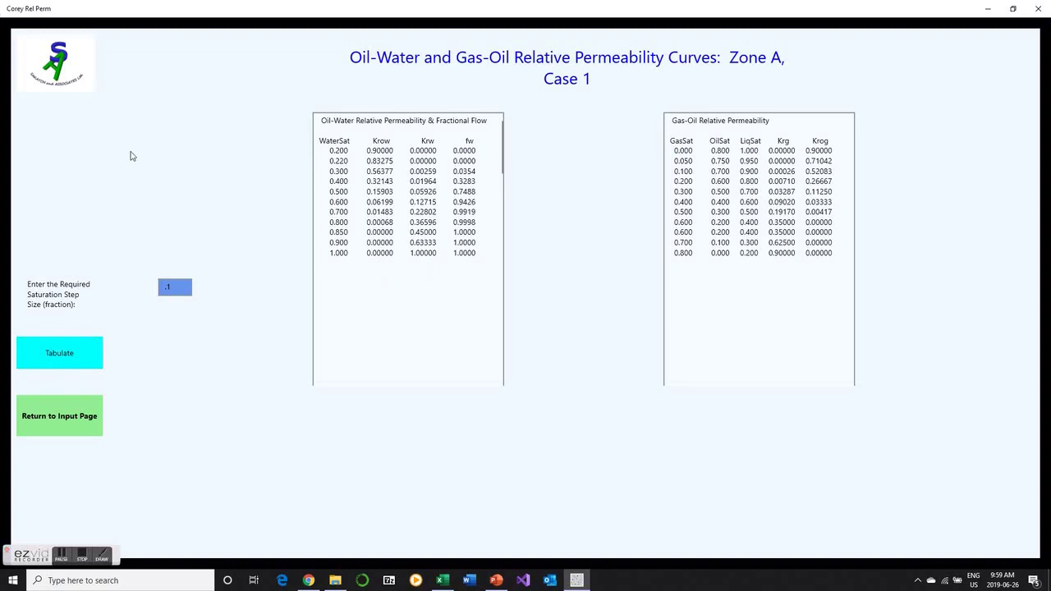
# Move the data.xlsx workbook aside and minimize it to reveal the results tables.
pyautogui.click(442, 581)
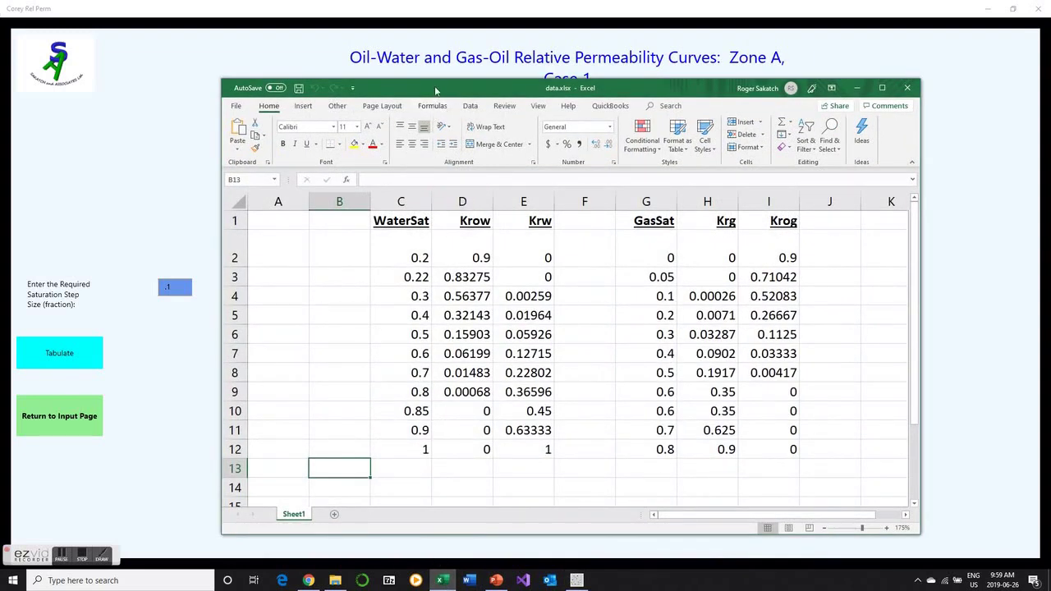
pyautogui.moveTo(436, 88); pyautogui.dragTo(370, 80)
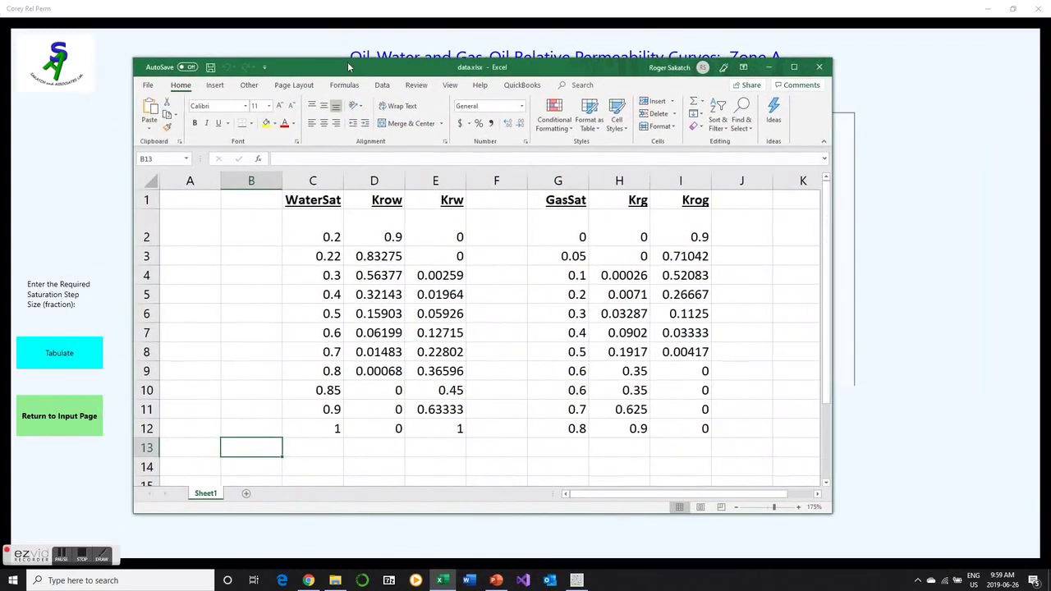
pyautogui.click(770, 68)
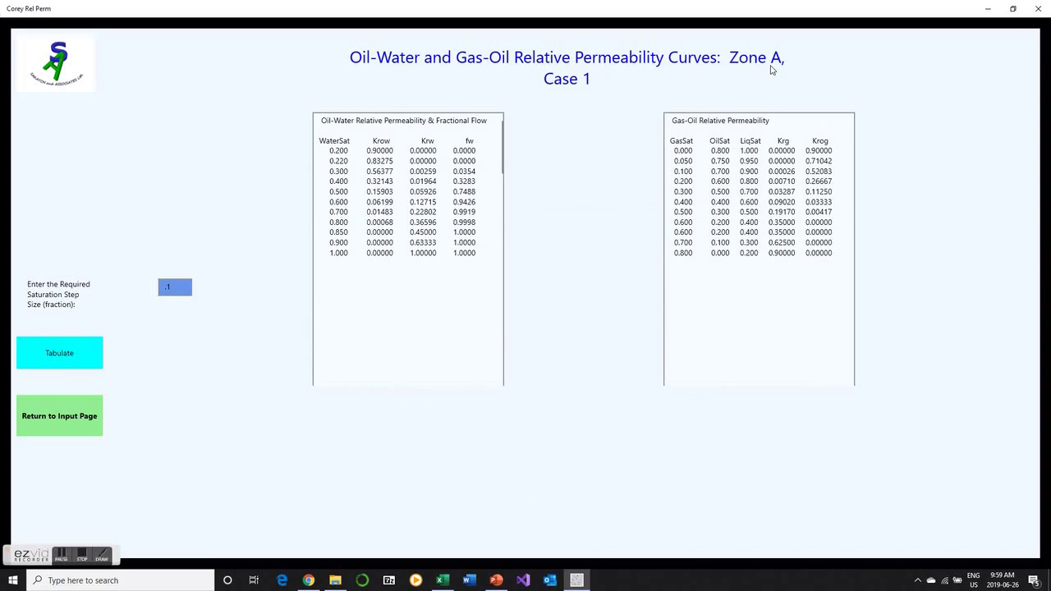
# Recalculate with Plot with Comparative Data ticked and start the oil-water curve plot.
pyautogui.click(61, 432)
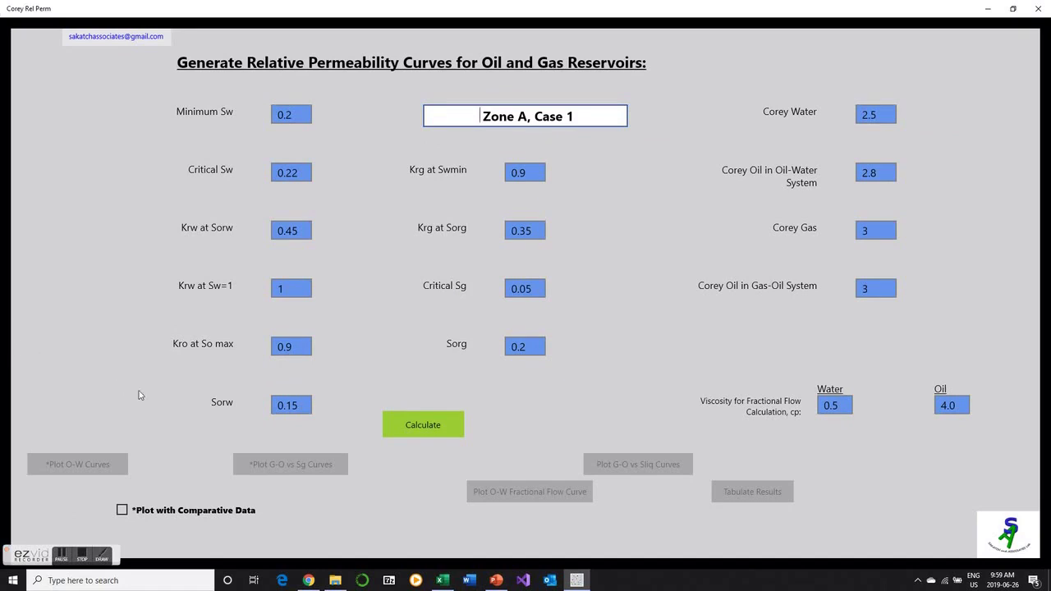
pyautogui.click(436, 422)
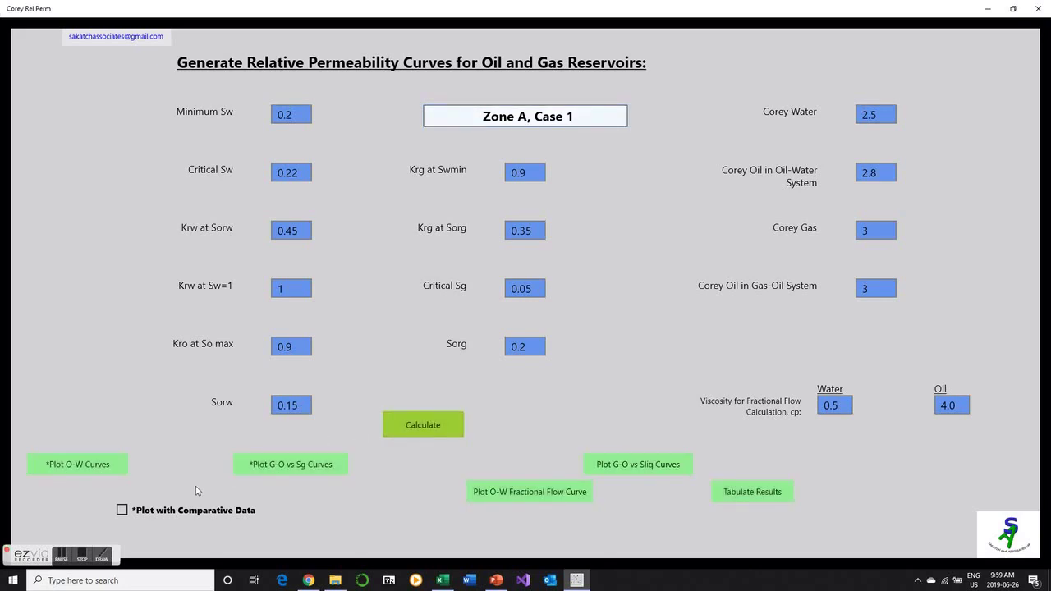
pyautogui.click(121, 511)
pyautogui.click(77, 473)
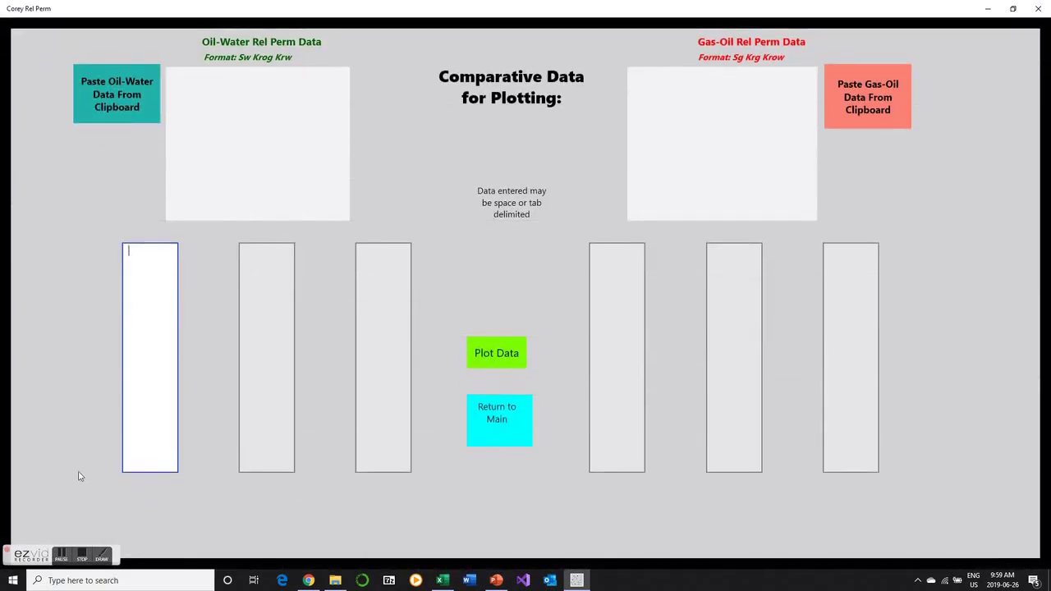
# Copy the WaterSat, Krow and Krw values C2:E12 from data.xlsx.
pyautogui.click(443, 581)
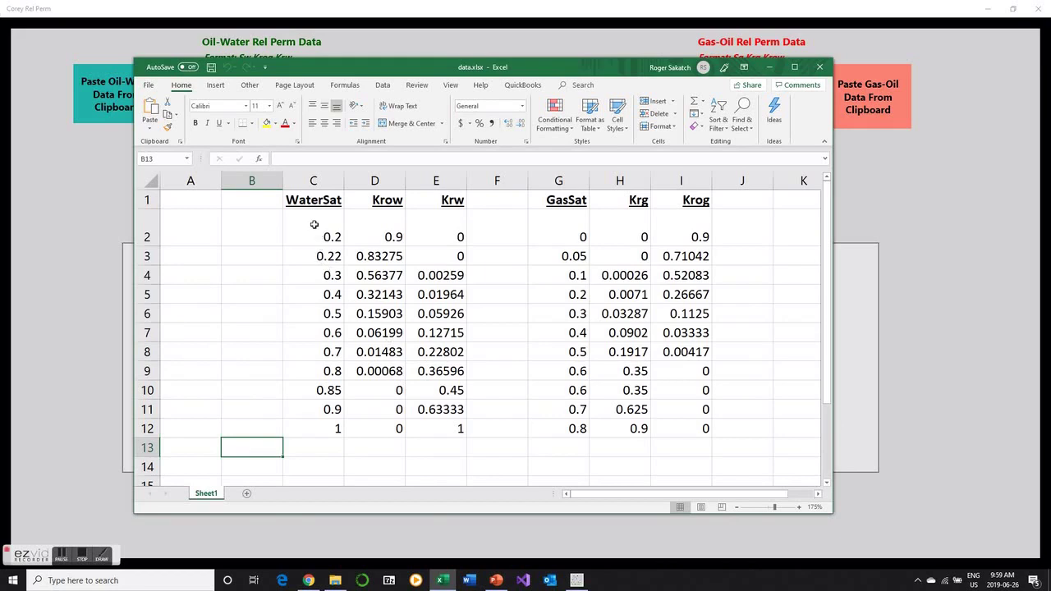
pyautogui.moveTo(314, 224); pyautogui.dragTo(430, 434)
pyautogui.rightClick(392, 348)
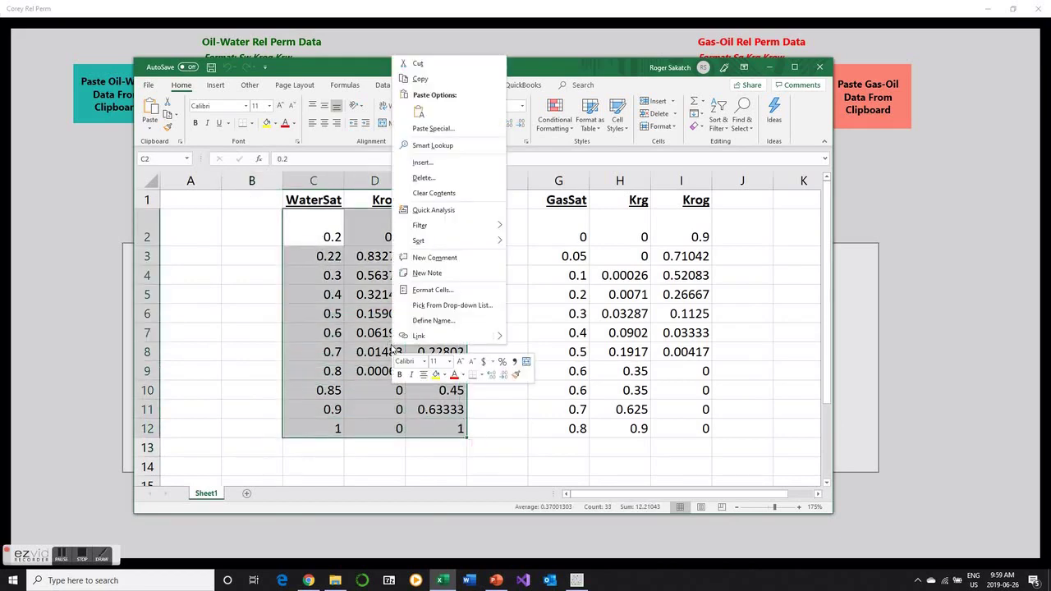
pyautogui.click(432, 79)
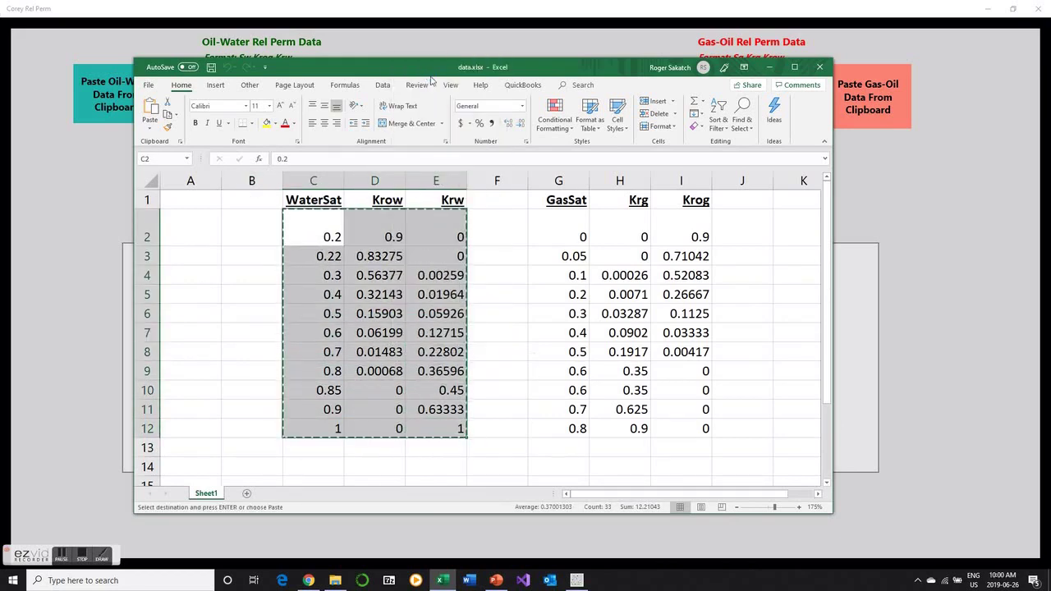
# Paste the oil-water comparison data, plot it with the Corey curves, and return to inputs.
pyautogui.click(105, 170)
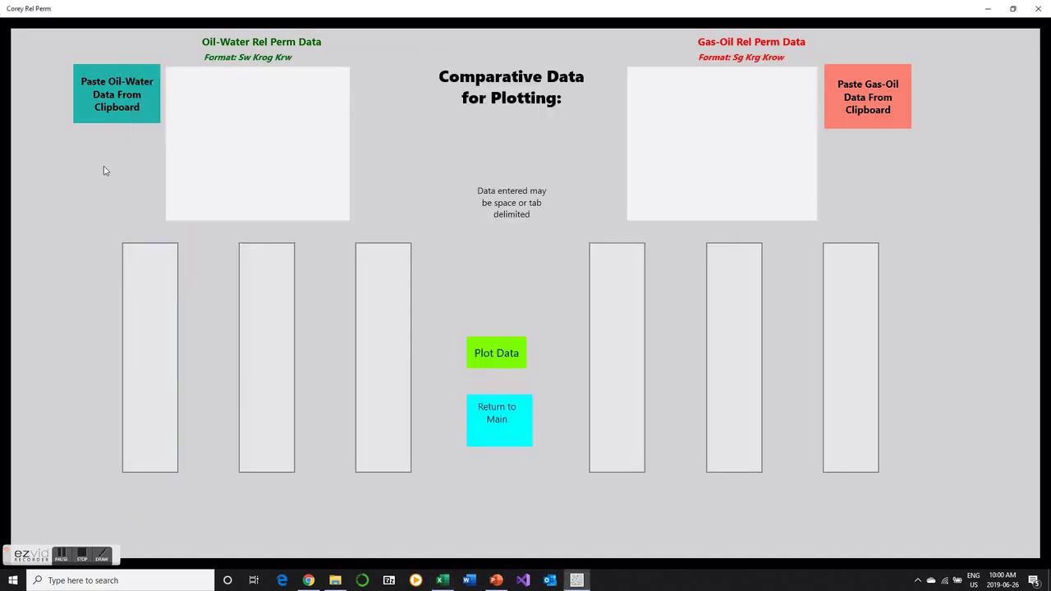
pyautogui.click(116, 114)
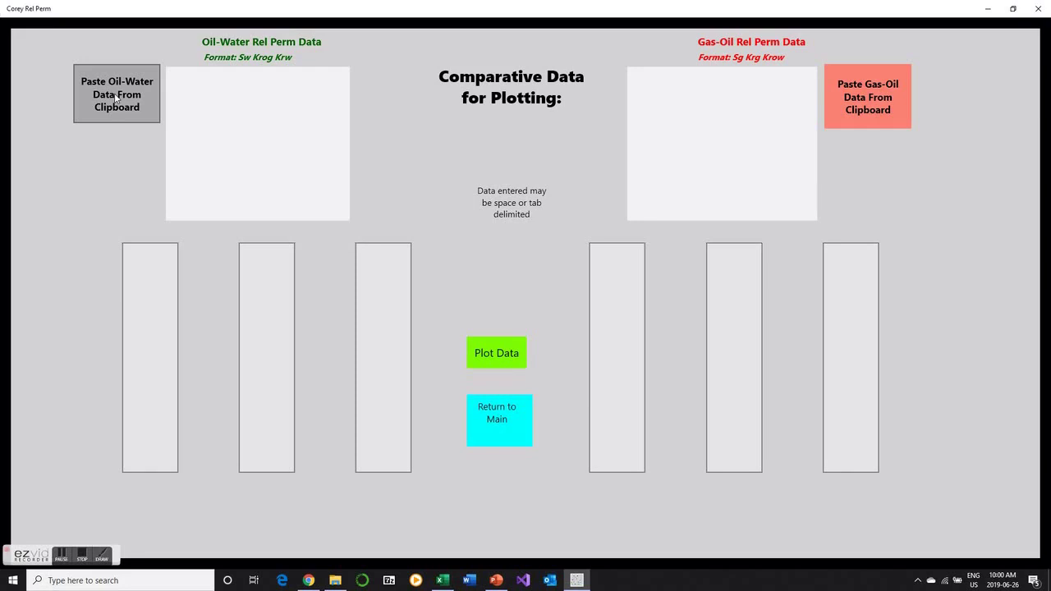
pyautogui.click(115, 97)
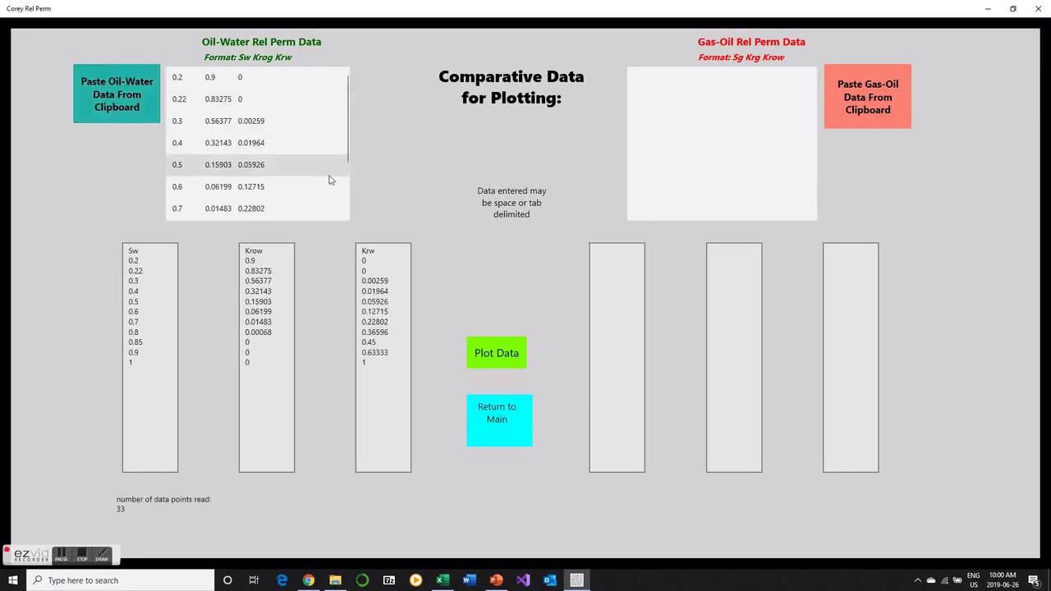
pyautogui.click(474, 351)
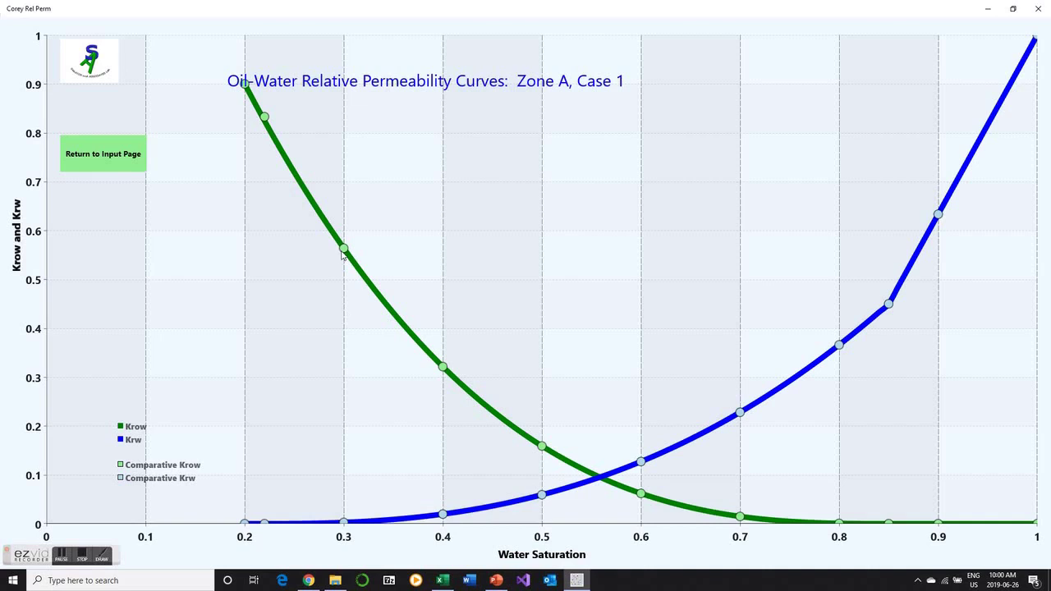
pyautogui.click(104, 155)
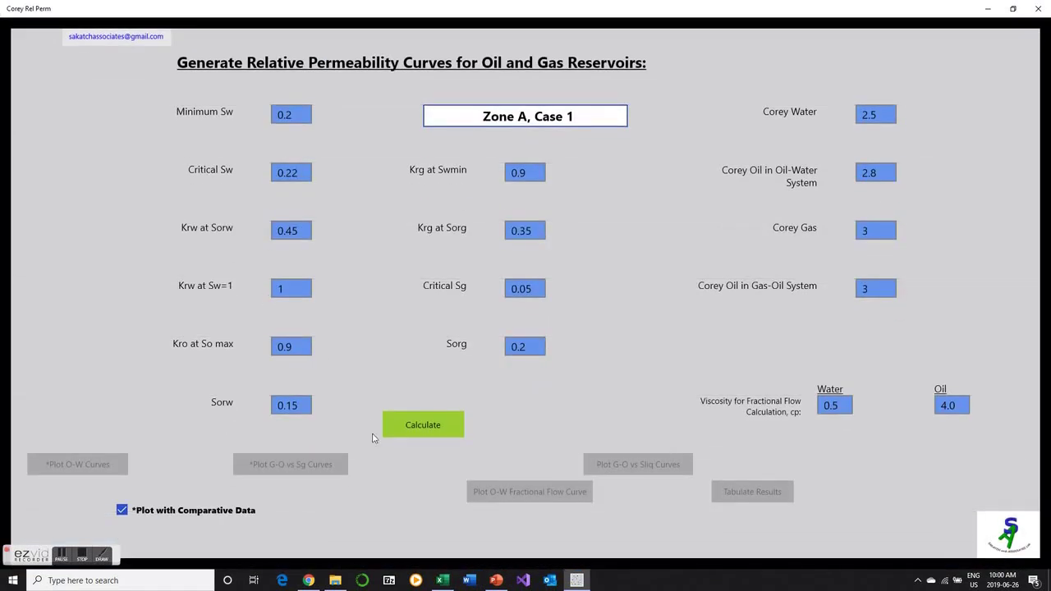
# Recalculate, start the gas-oil vs Sg plot, and copy data.xlsx's GasSat, Krg, Krog values G2:I12.
pyautogui.click(416, 431)
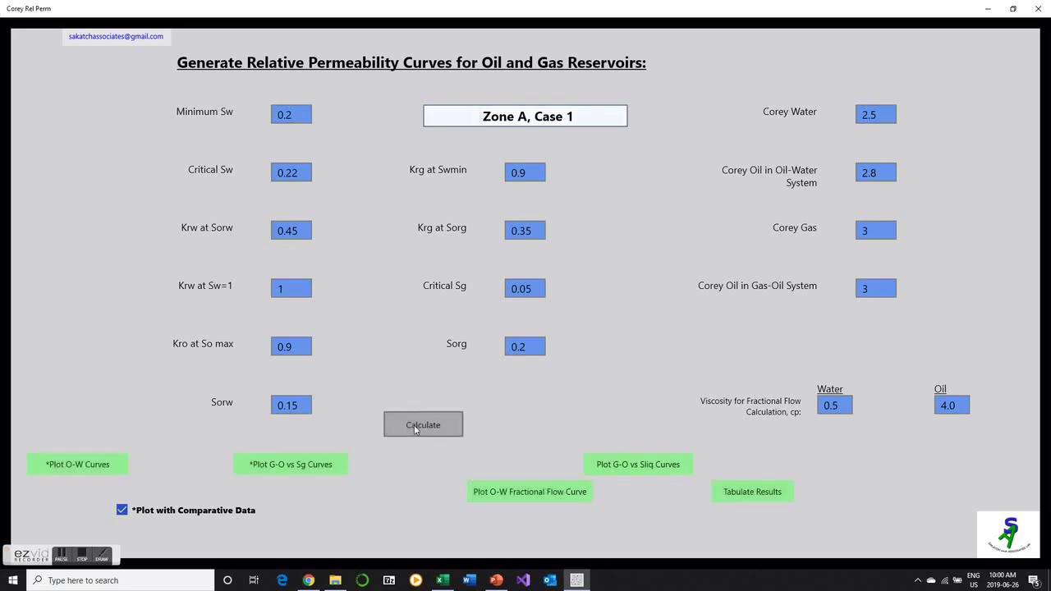
pyautogui.click(301, 469)
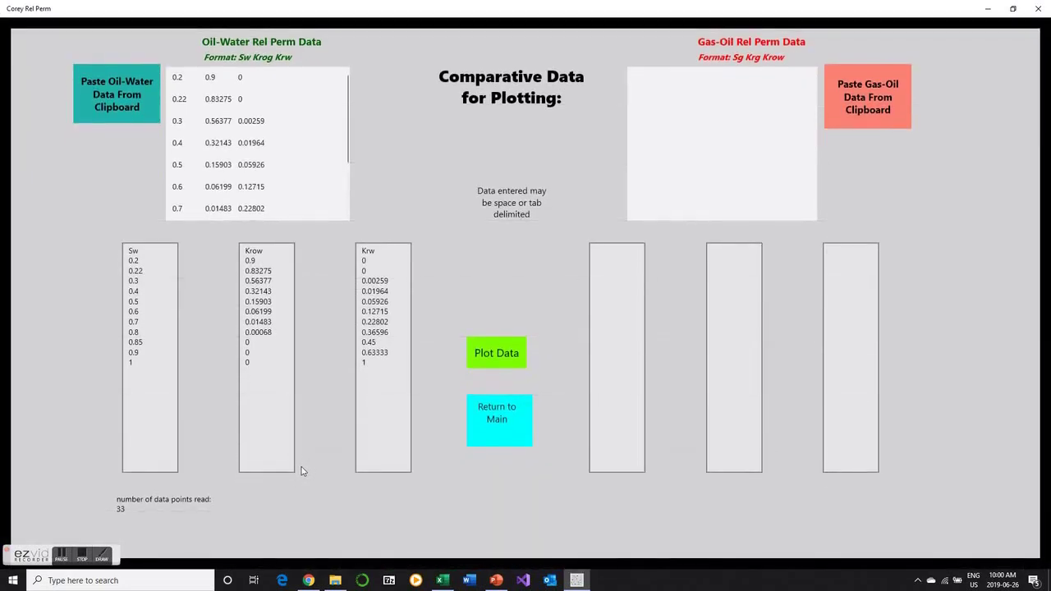
pyautogui.click(441, 582)
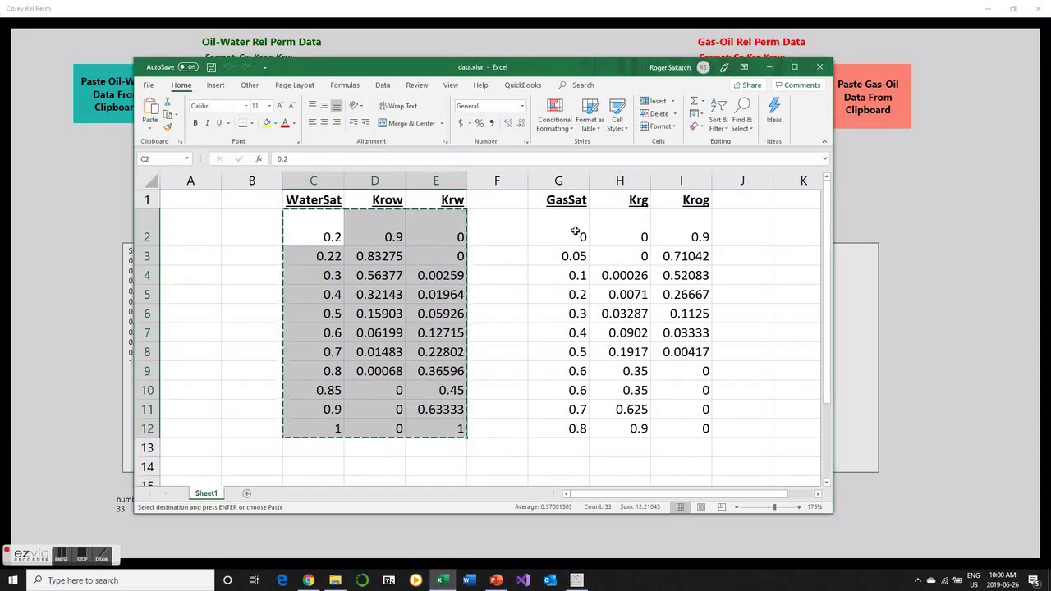
pyautogui.moveTo(575, 222); pyautogui.dragTo(669, 418)
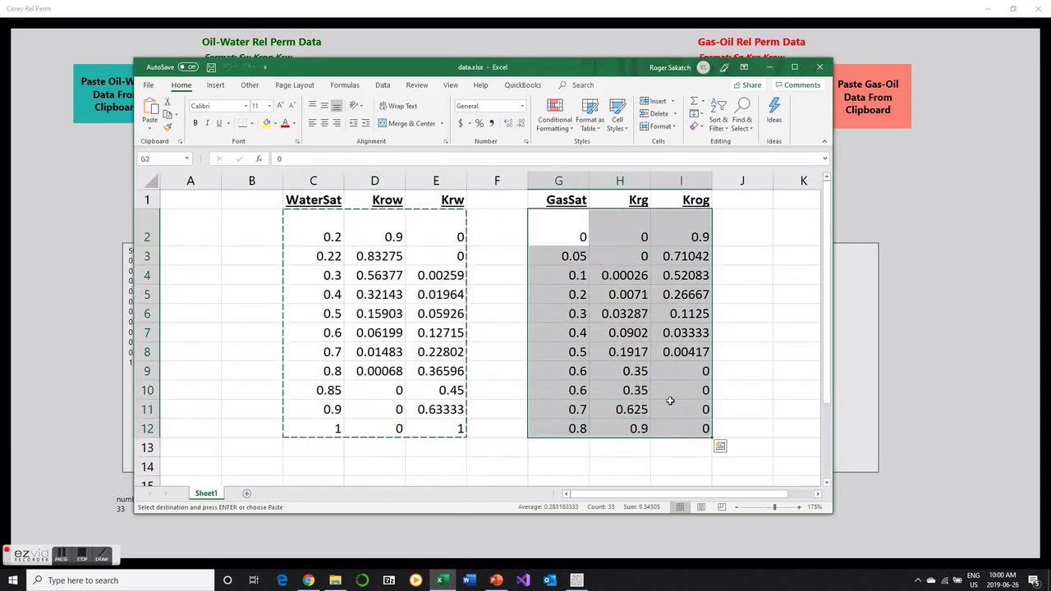
pyautogui.rightClick(670, 402)
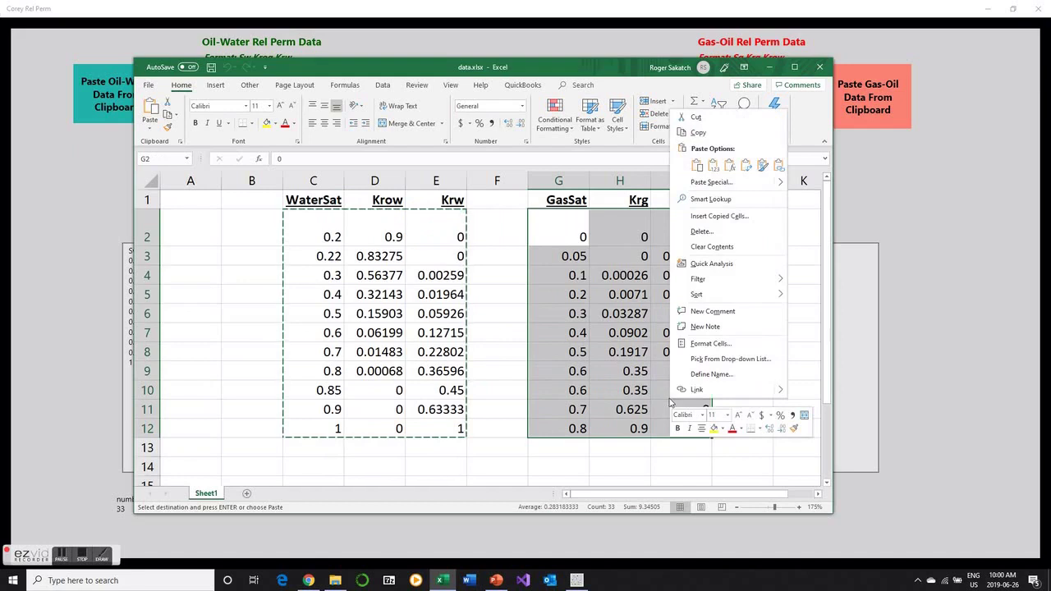
pyautogui.click(698, 132)
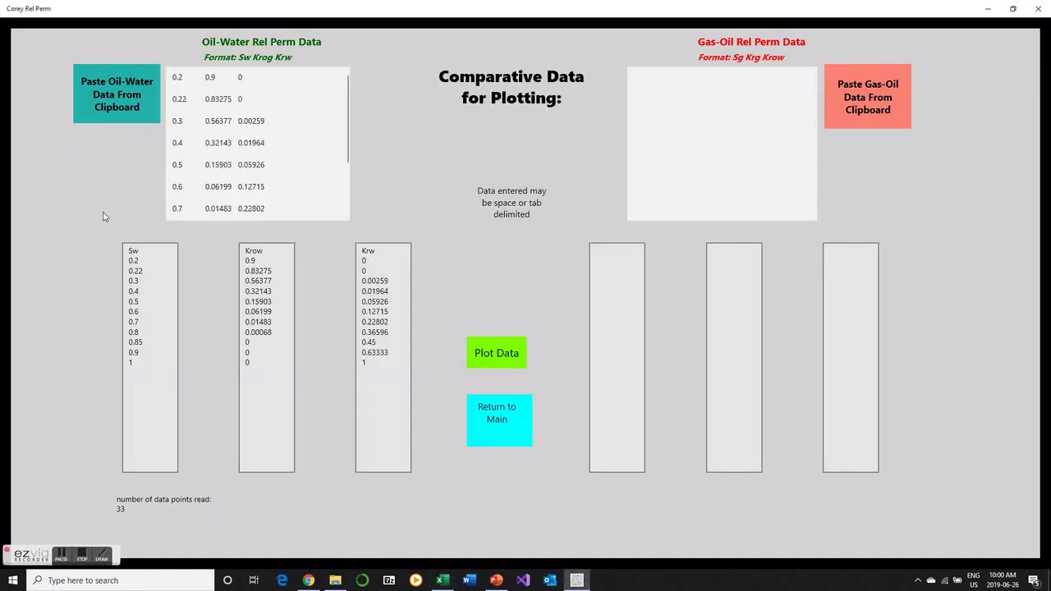
# Paste the gas-oil comparison data, plot it with the Zone A, Case 1 gas-oil curves, and return to the inputs.
pyautogui.click(104, 217)
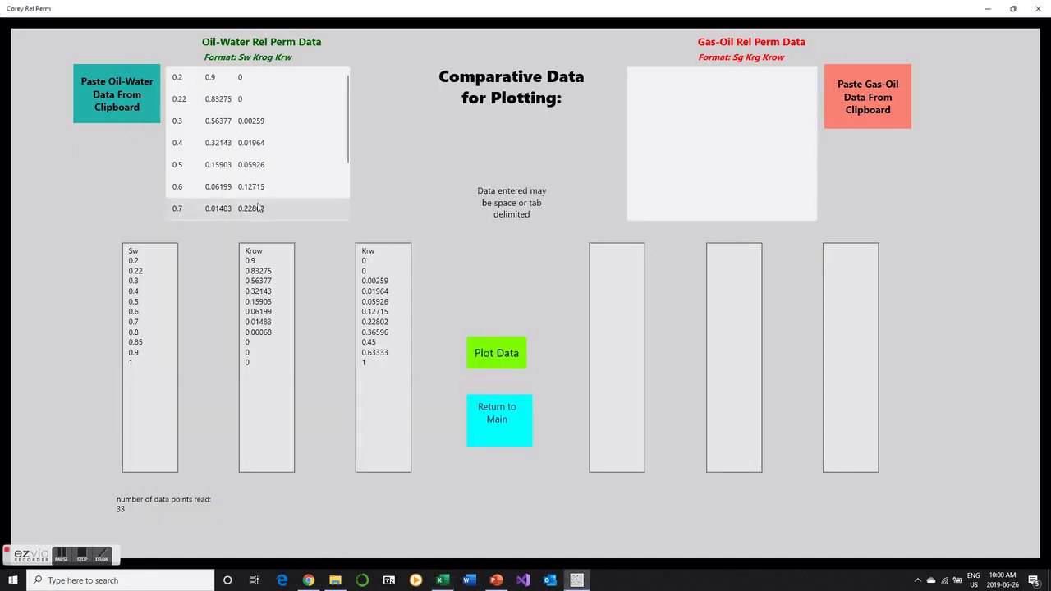
pyautogui.click(868, 112)
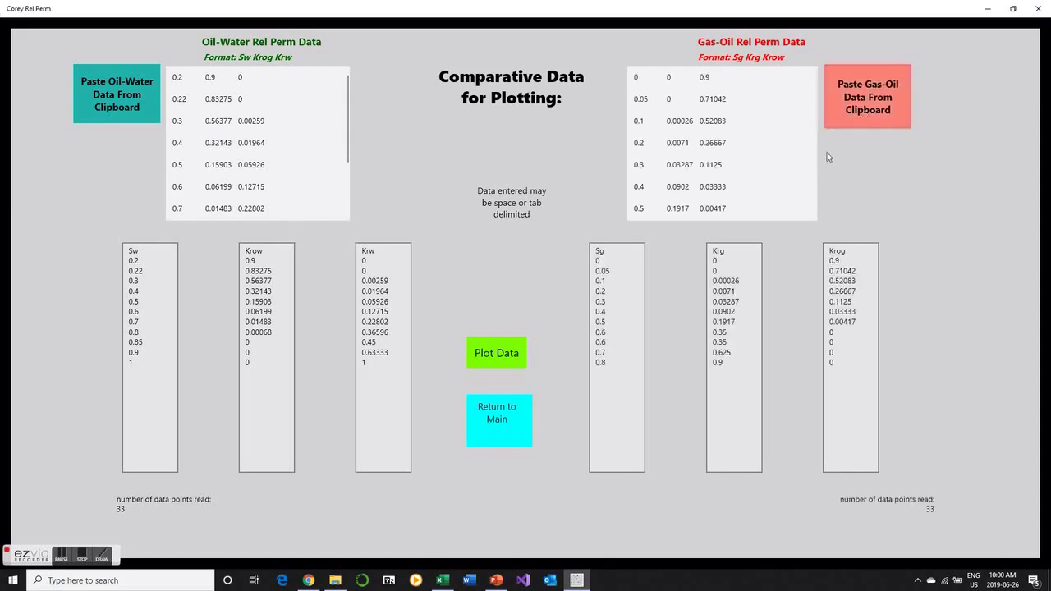
pyautogui.click(499, 351)
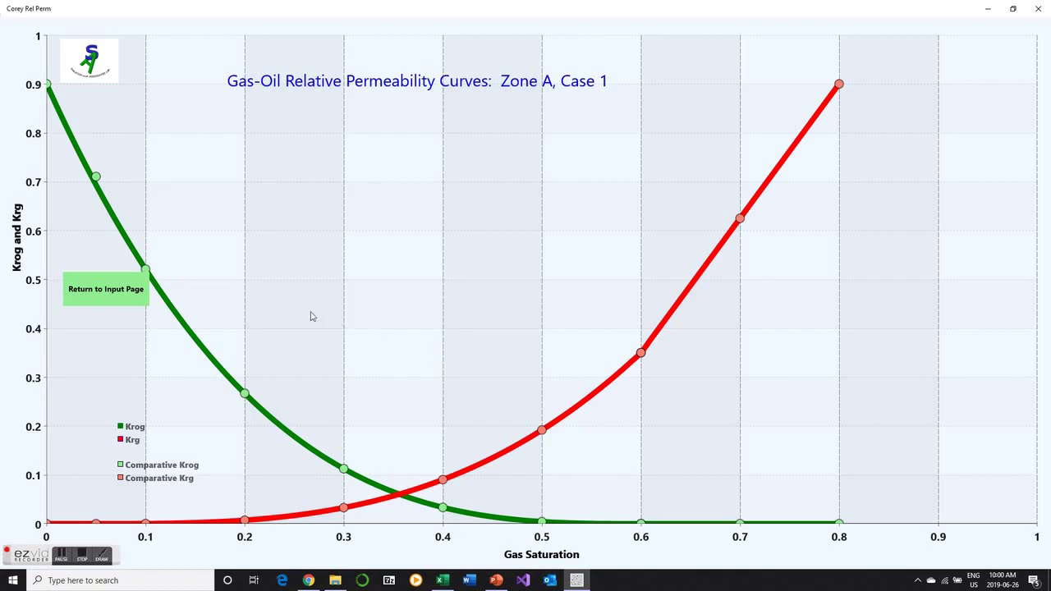
pyautogui.click(126, 303)
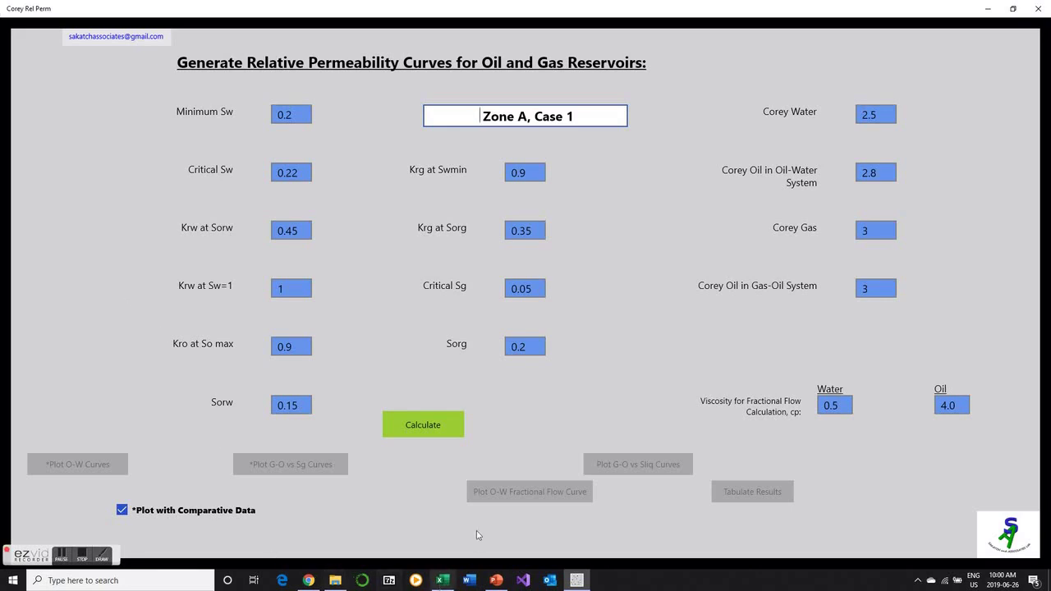
# Recalculate the curves and change the oil-water Corey oil exponent from 2.8 to 3.5.
pyautogui.click(415, 430)
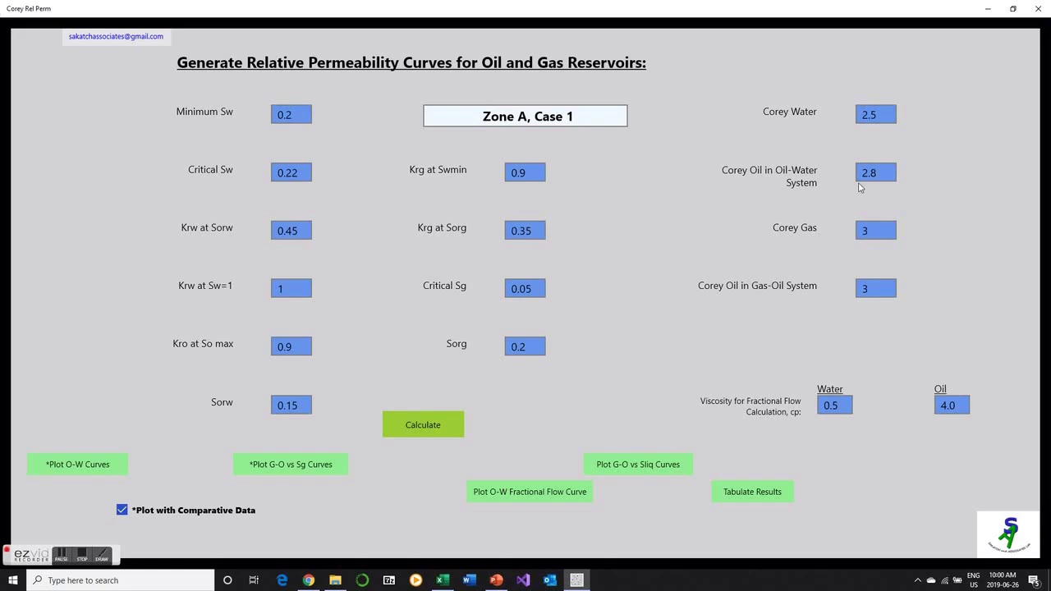
pyautogui.click(885, 169)
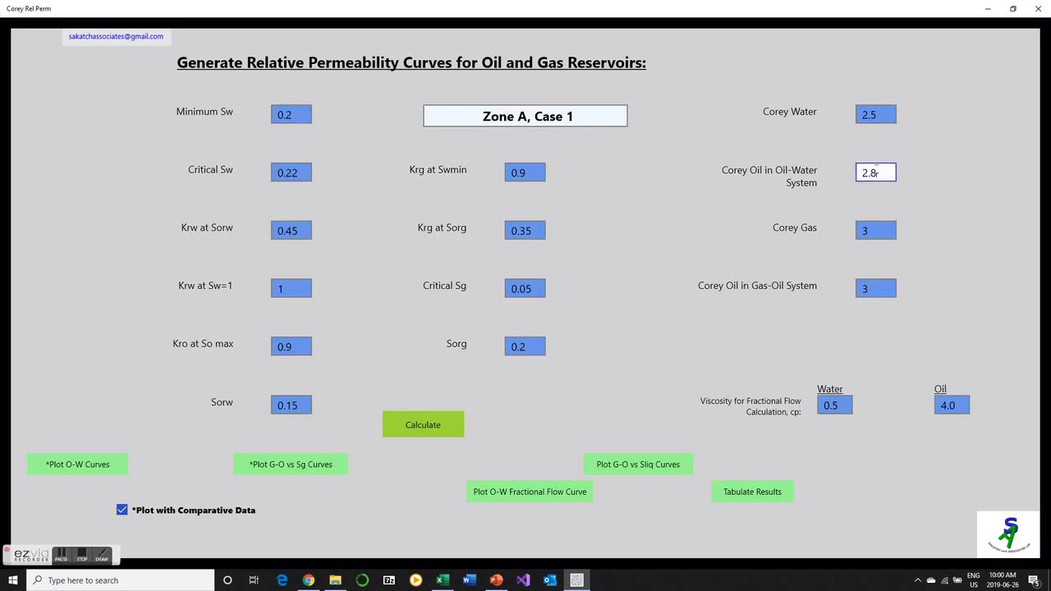
pyautogui.moveTo(886, 169); pyautogui.dragTo(849, 170)
pyautogui.write('3.5')
# Change Kro at So max from 0.9 to .8 and recalculate the curves.
pyautogui.moveTo(302, 348); pyautogui.dragTo(270, 346)
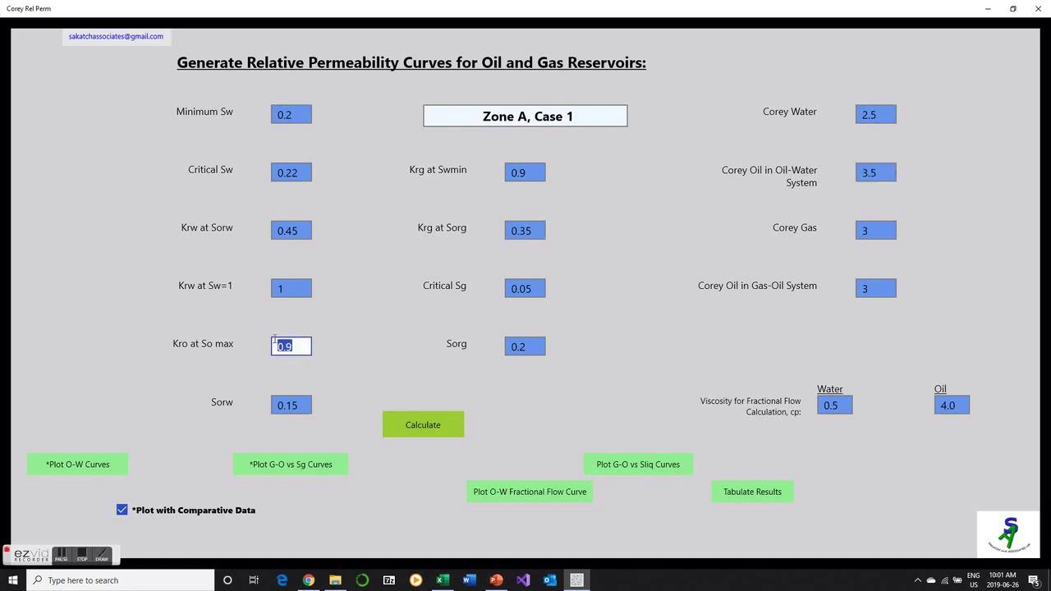
pyautogui.press('BackSpace')
pyautogui.write('.8')
pyautogui.click(410, 422)
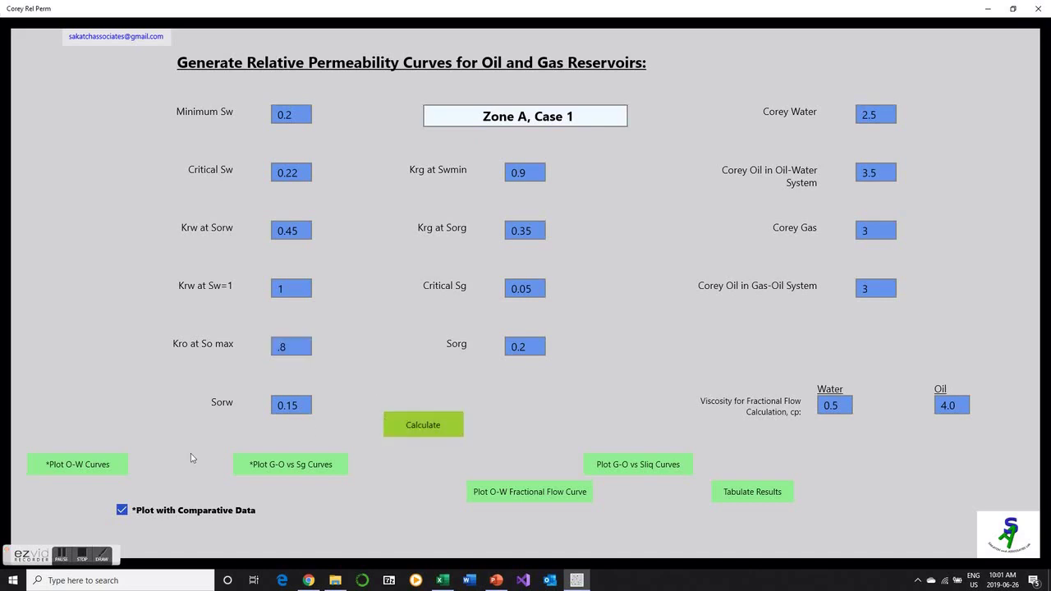
# Plot the oil-water curves, Krow now peaking at 0.8, against the comparison points and return to inputs.
pyautogui.click(97, 465)
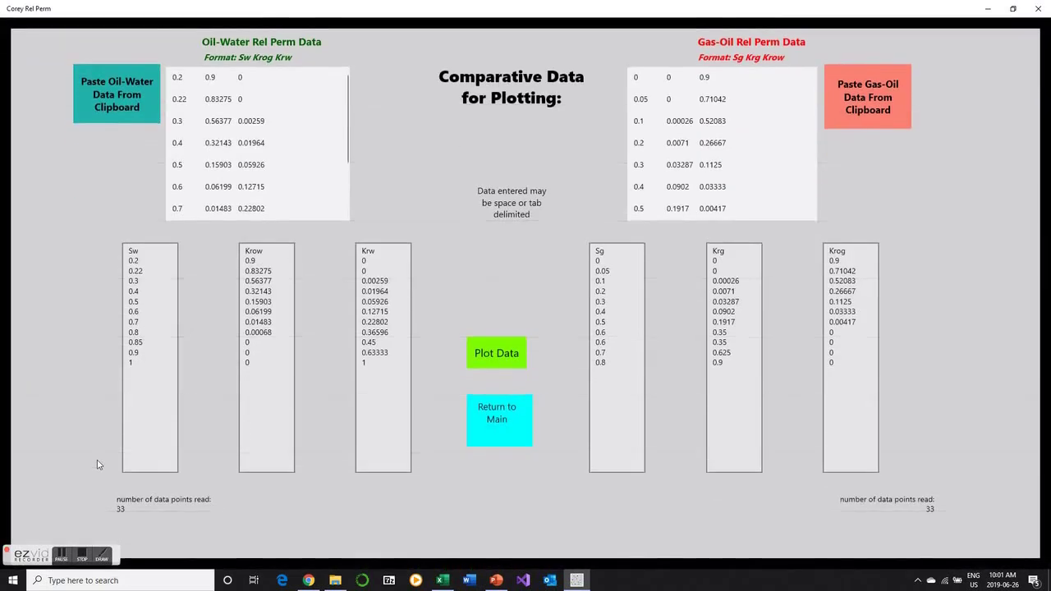
pyautogui.click(487, 351)
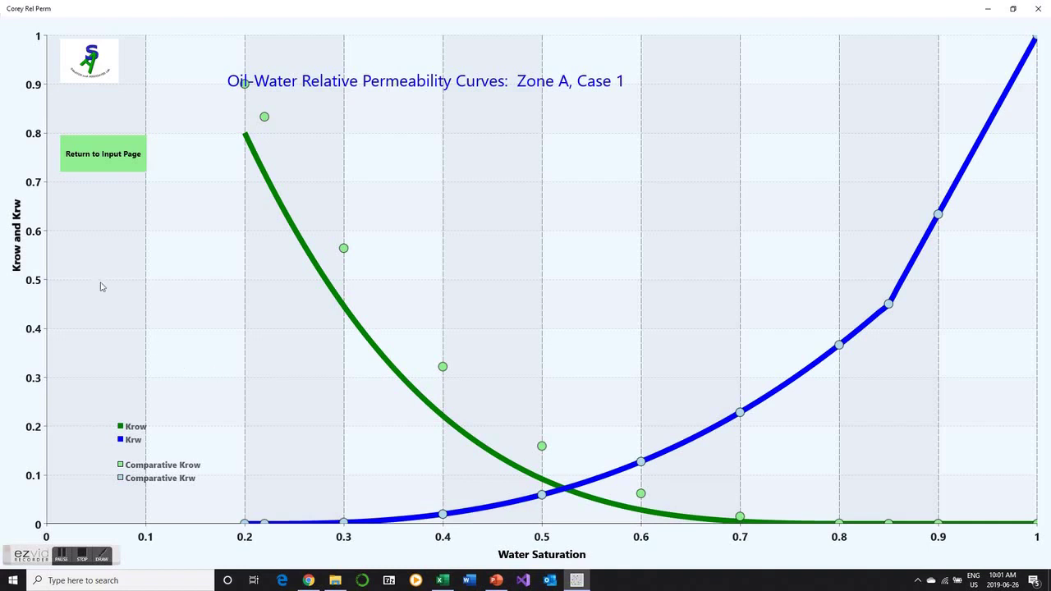
pyautogui.click(96, 145)
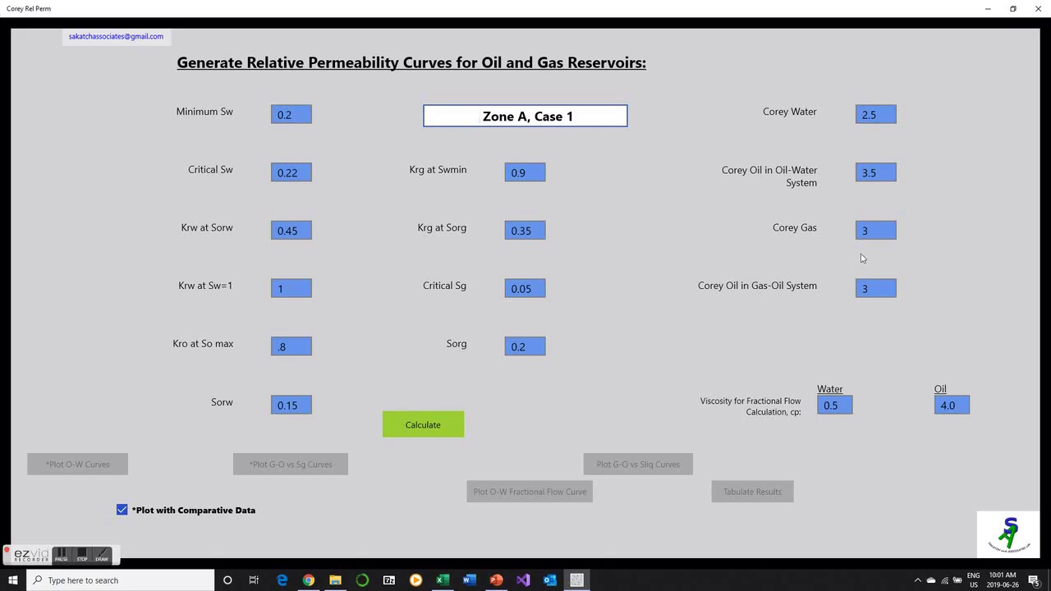
# Set the Corey Gas exponent to 2.
pyautogui.click(871, 231)
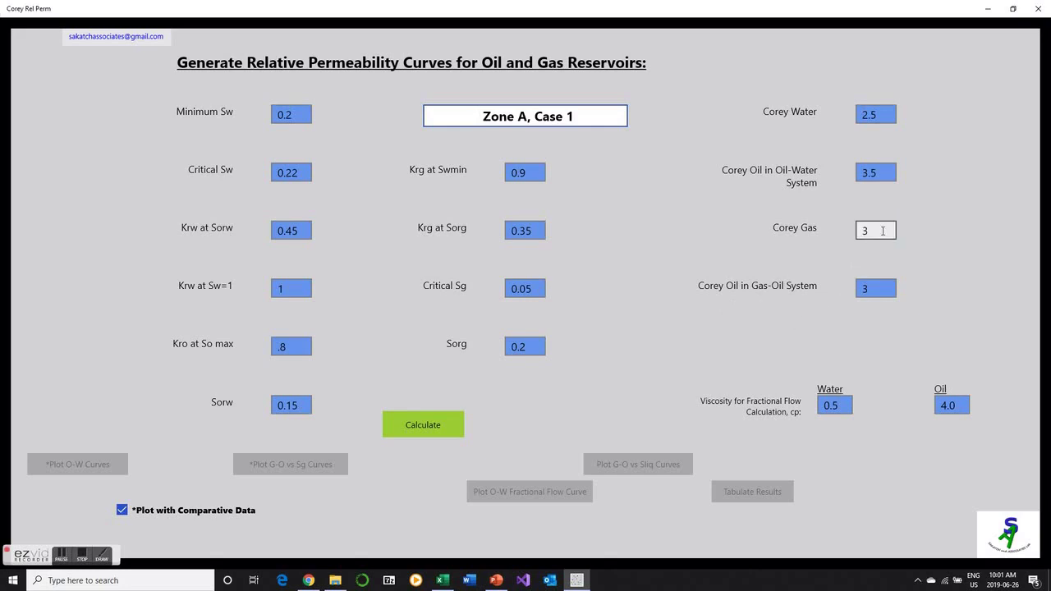
pyautogui.doubleClick(883, 231)
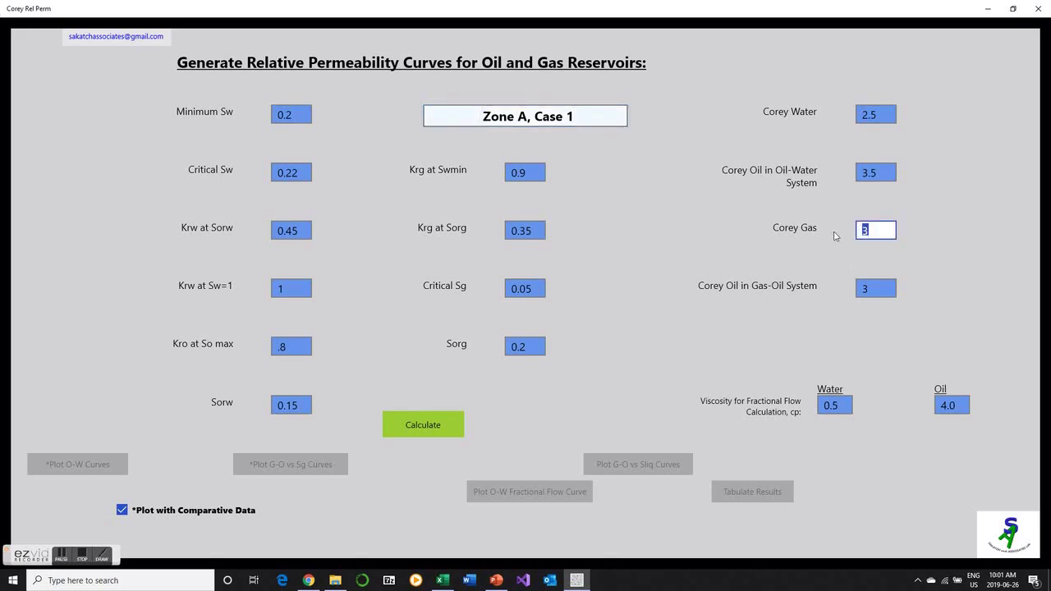
pyautogui.write('2')
pyautogui.click(535, 294)
# Change Krg at Sorg from 0.35 to .5, recalculate, and bring up the gas-oil comparative data page.
pyautogui.moveTo(538, 229); pyautogui.dragTo(491, 224)
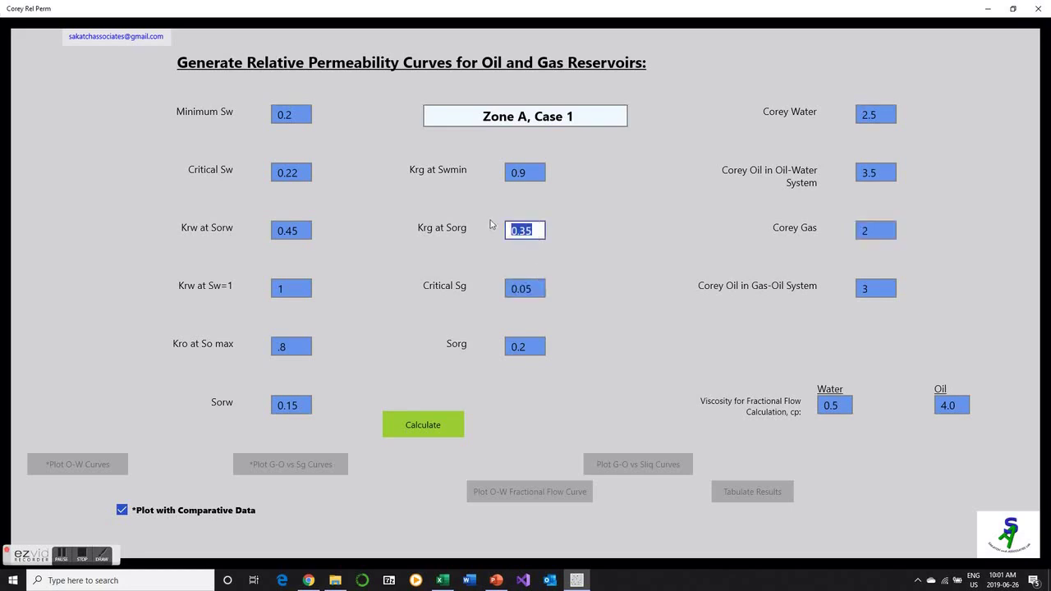
pyautogui.press('BackSpace')
pyautogui.write('.5')
pyautogui.click(430, 429)
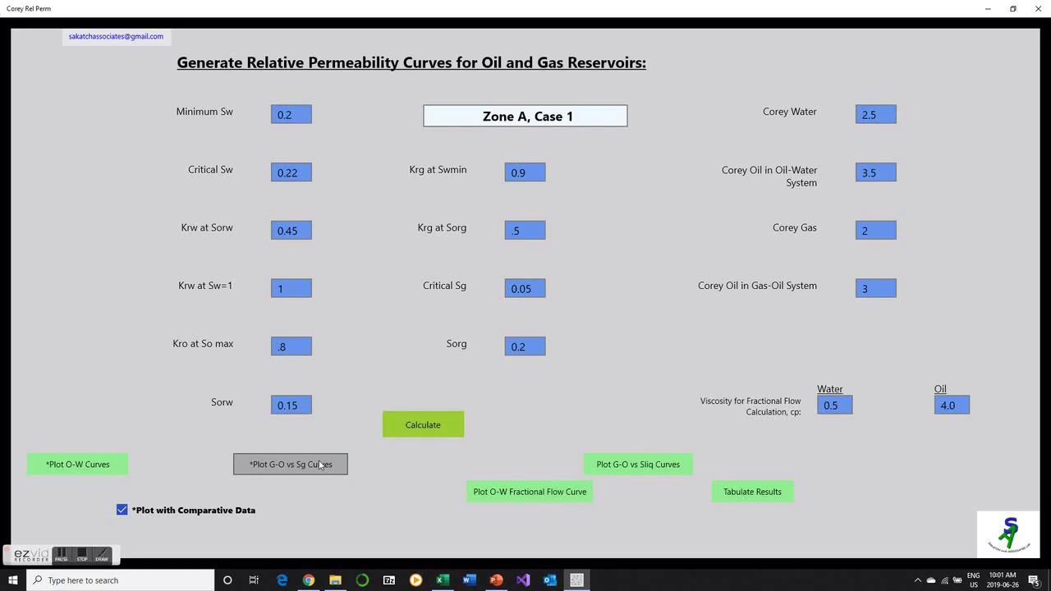
pyautogui.click(320, 465)
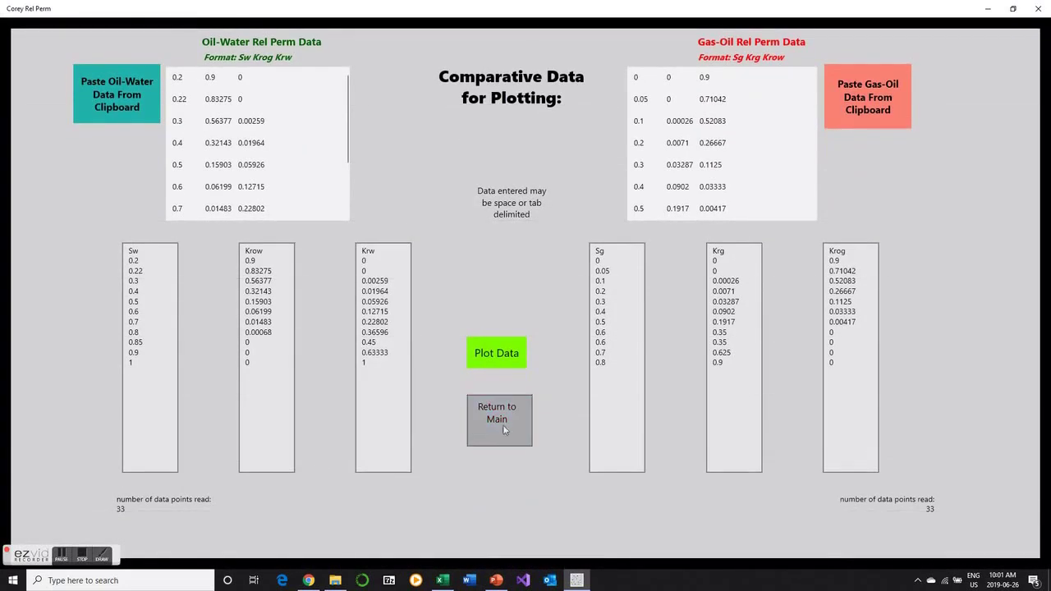
# Plot the revised gas-oil curves against the comparison points and return to the input parameters.
pyautogui.click(502, 351)
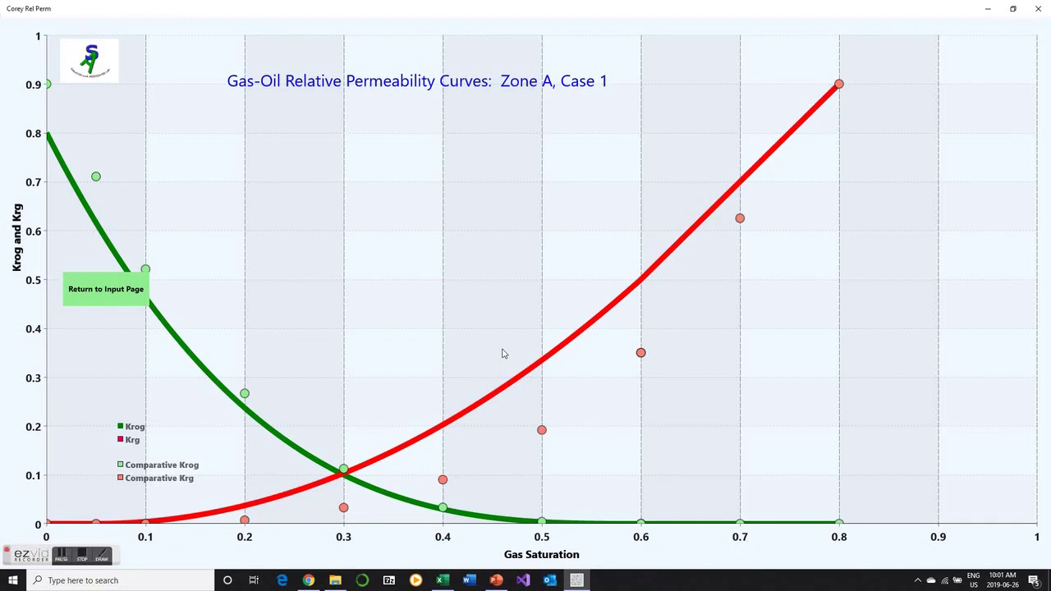
pyautogui.click(91, 292)
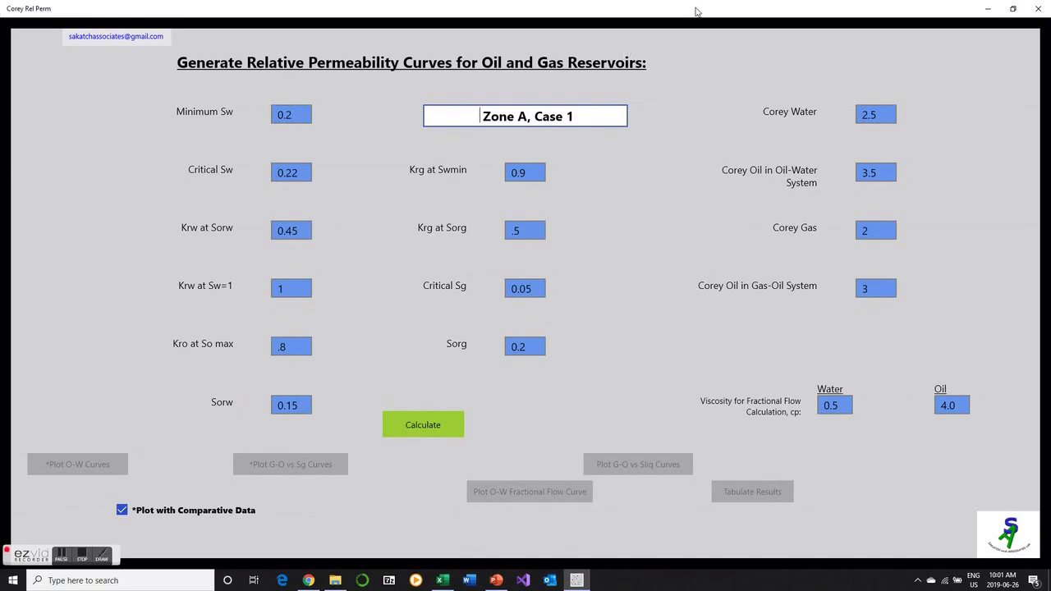
# Minimize Corey Rel Perm and Excel, then search Google for 'microsoft app store'.
pyautogui.click(988, 11)
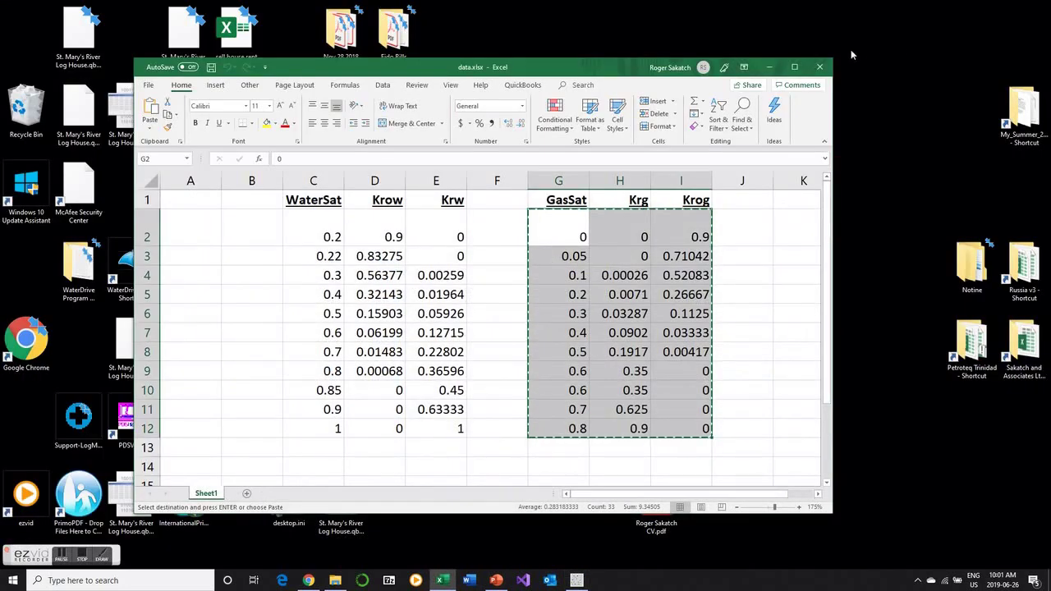
pyautogui.click(768, 67)
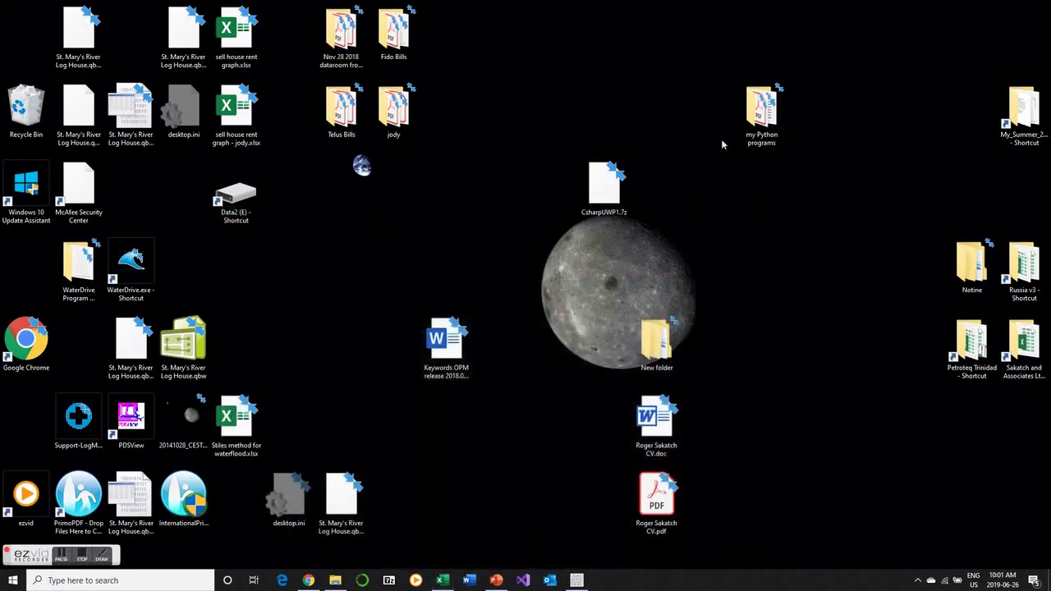
pyautogui.click(310, 581)
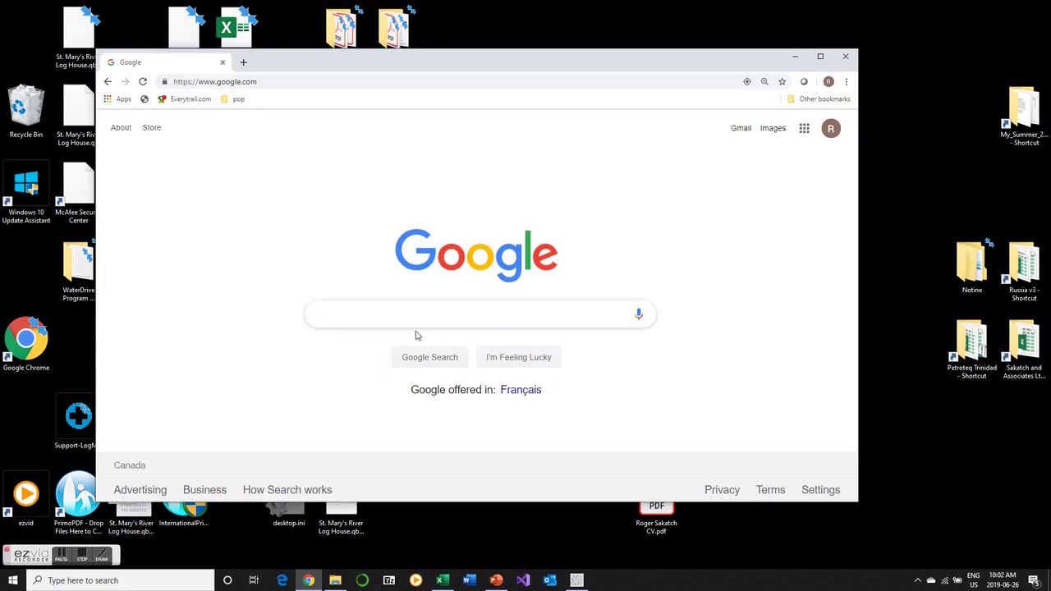
pyautogui.write('micr')
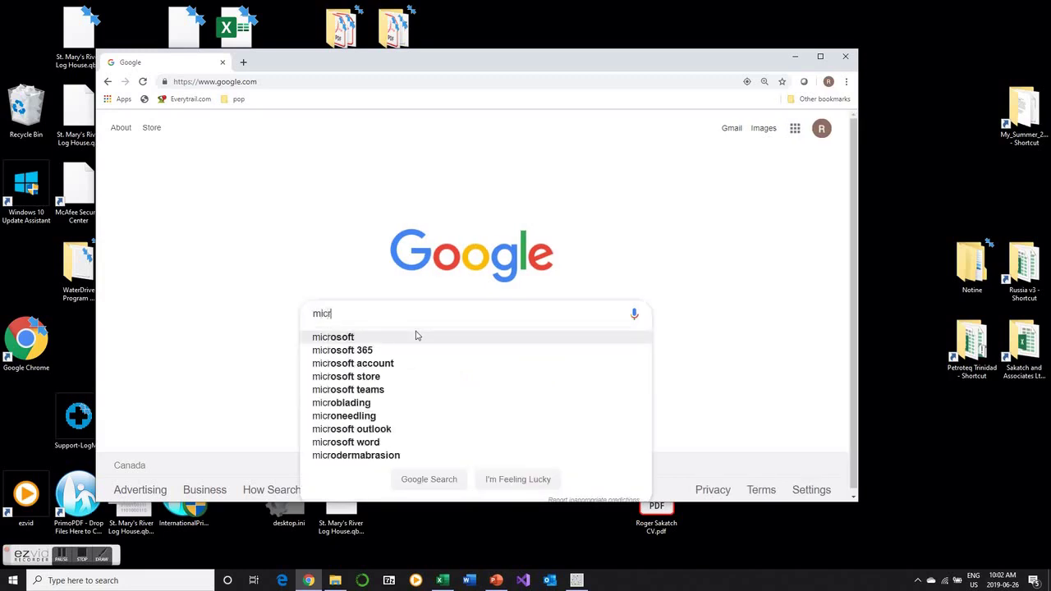
pyautogui.write('osoft')
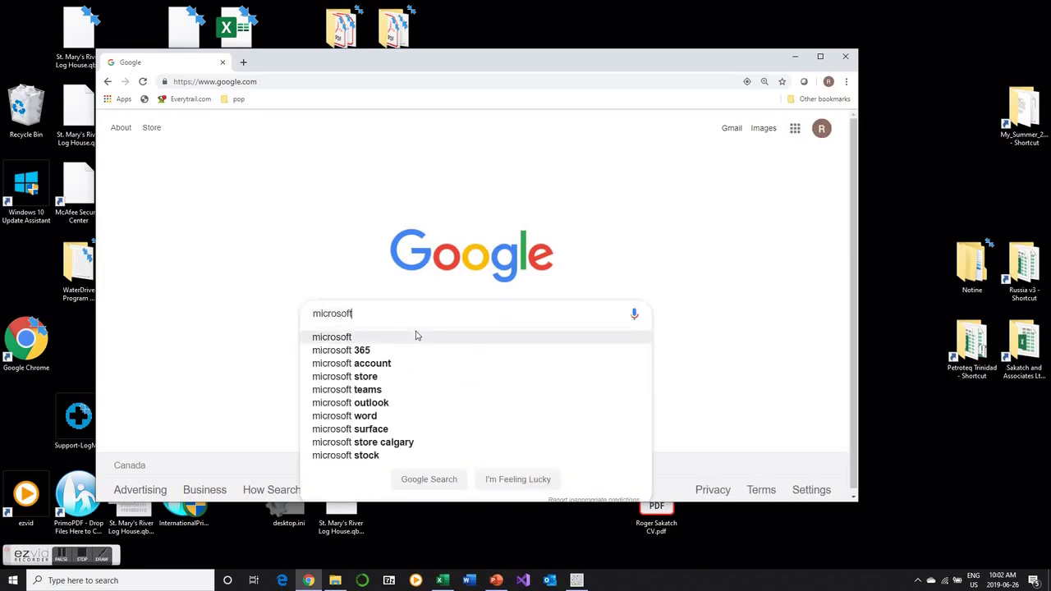
pyautogui.write(' app')
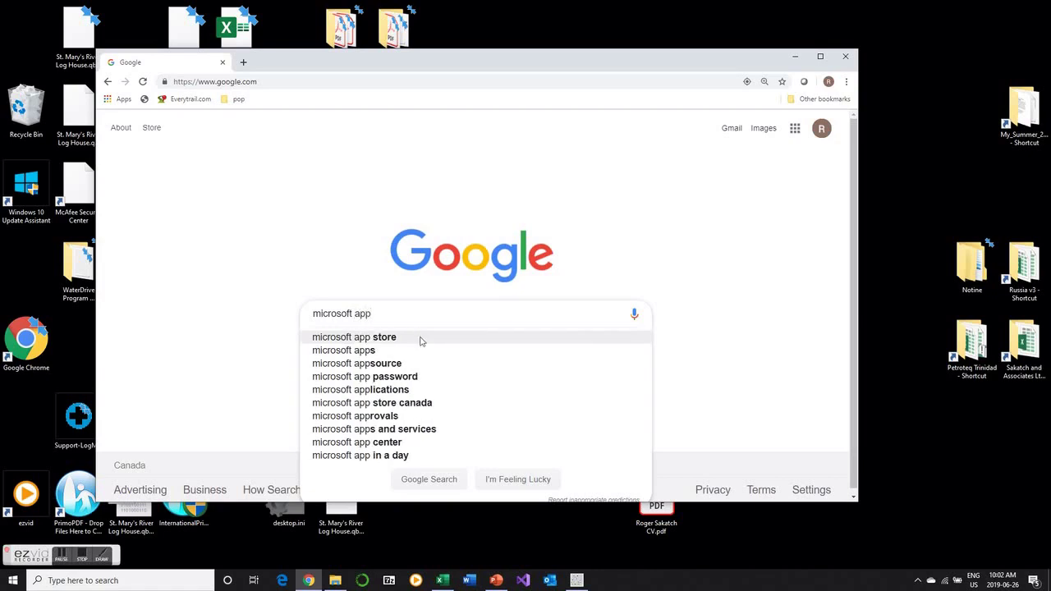
pyautogui.click(420, 338)
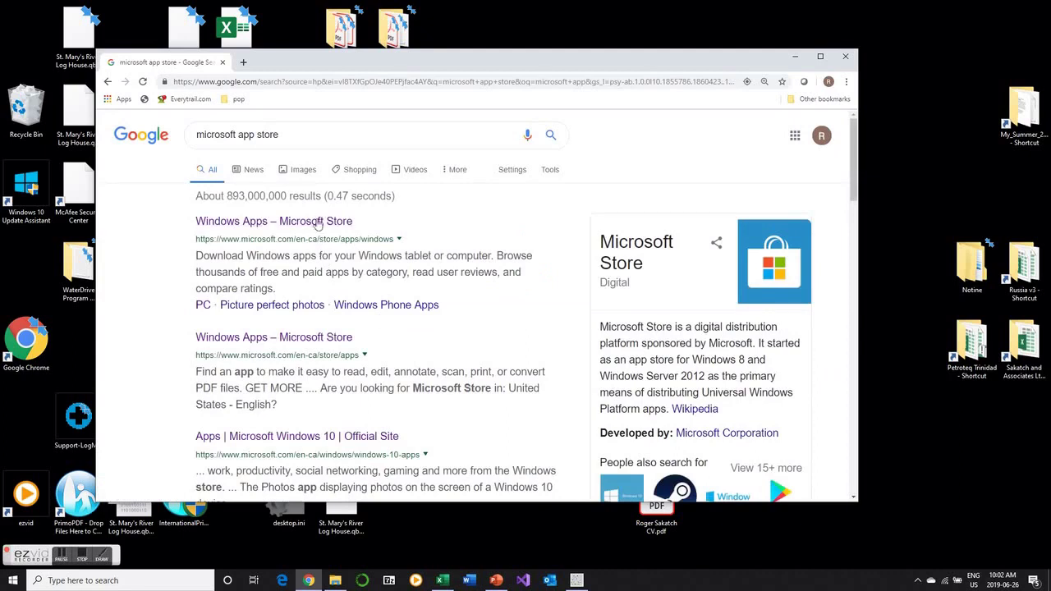
# Open the Windows Apps – Microsoft Store page and search 'corey rel' to reach the Corey Rel Perm app.
pyautogui.click(312, 224)
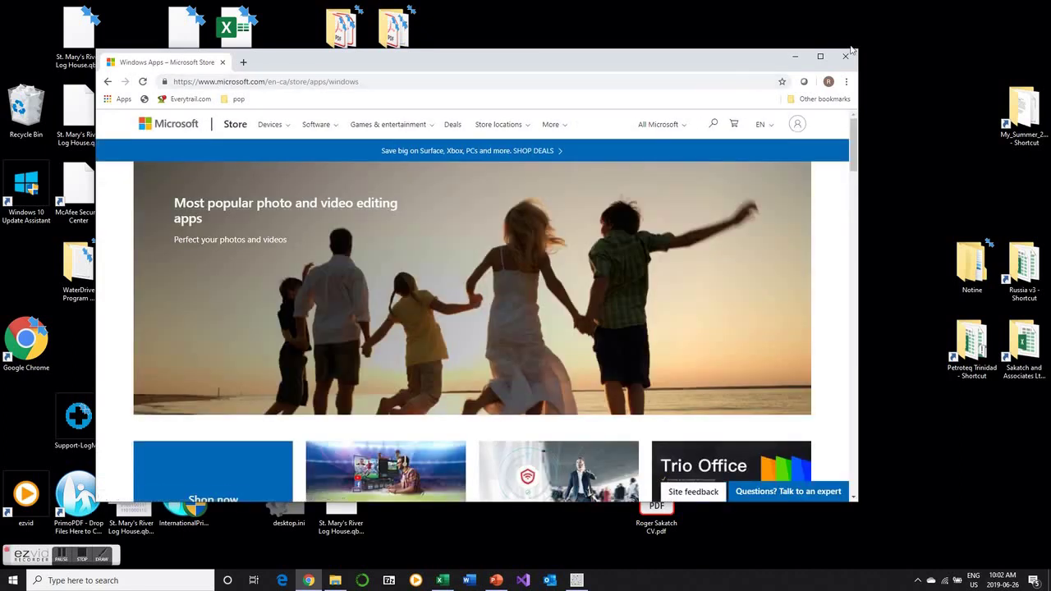
pyautogui.click(821, 57)
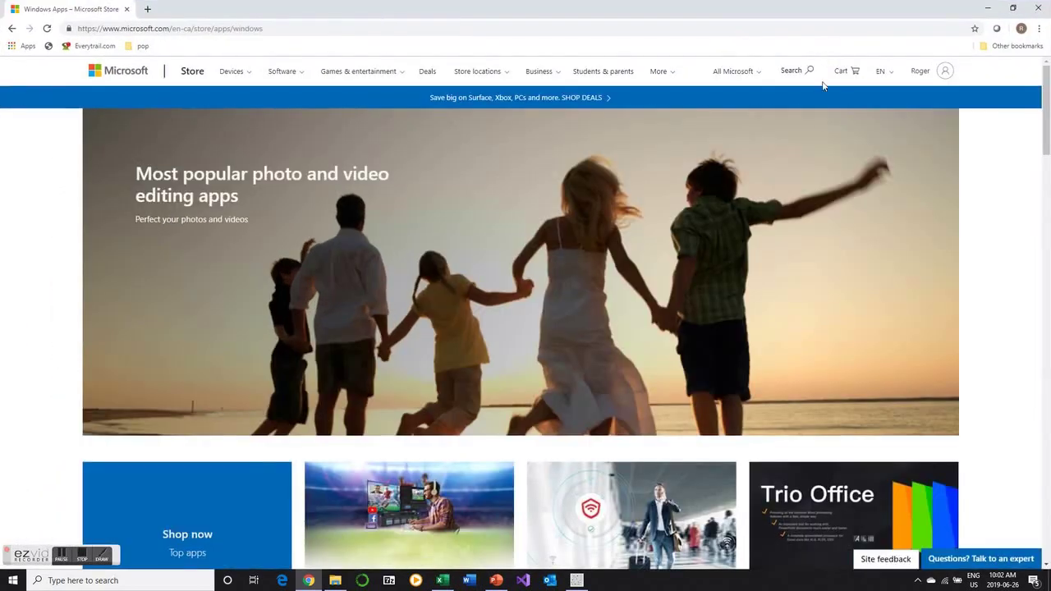
pyautogui.click(805, 74)
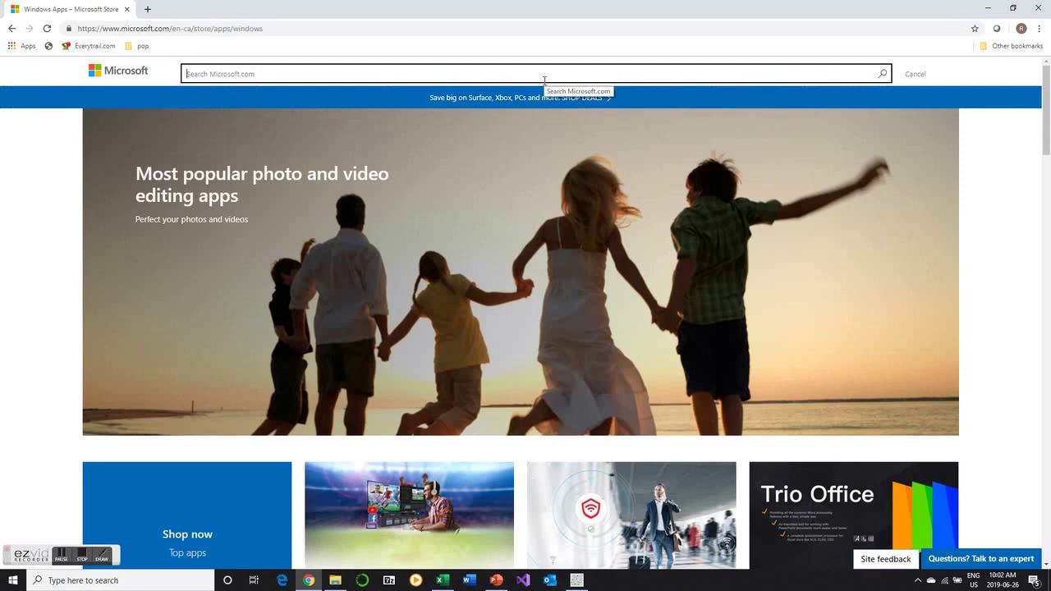
pyautogui.write('corey')
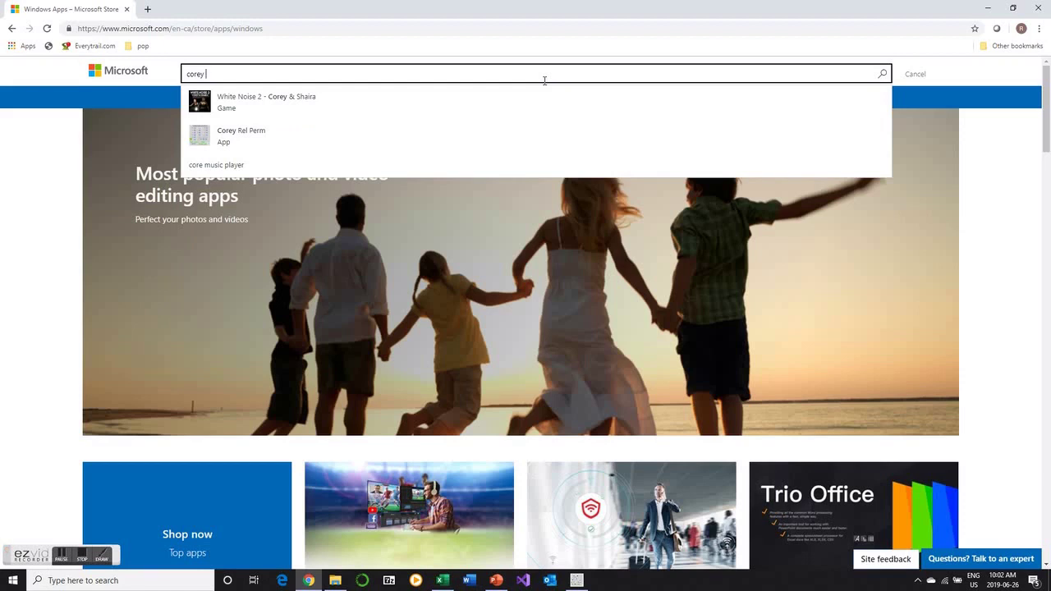
pyautogui.write('rel')
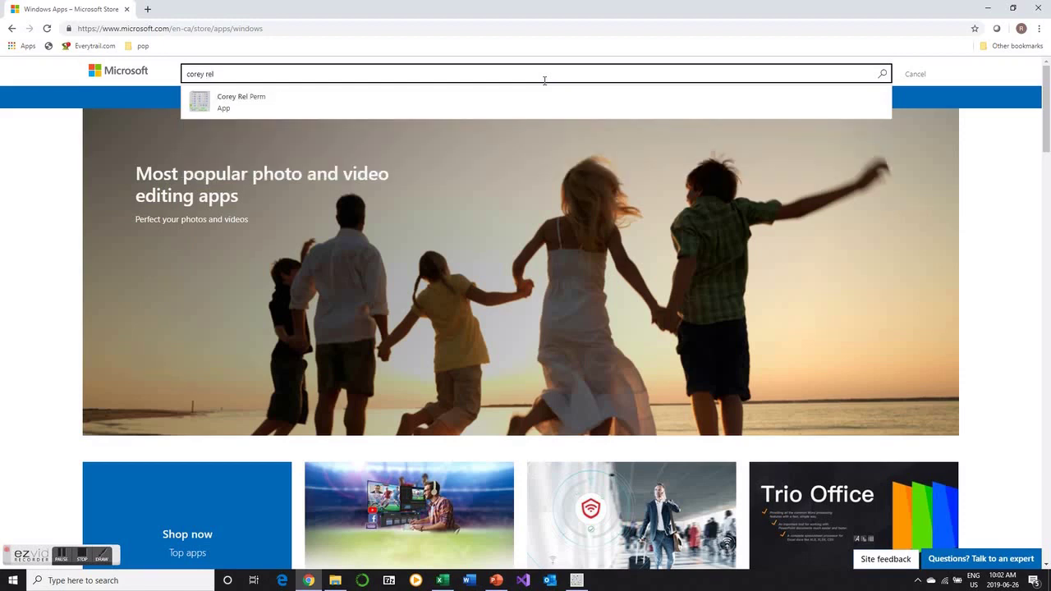
pyautogui.press('Down')
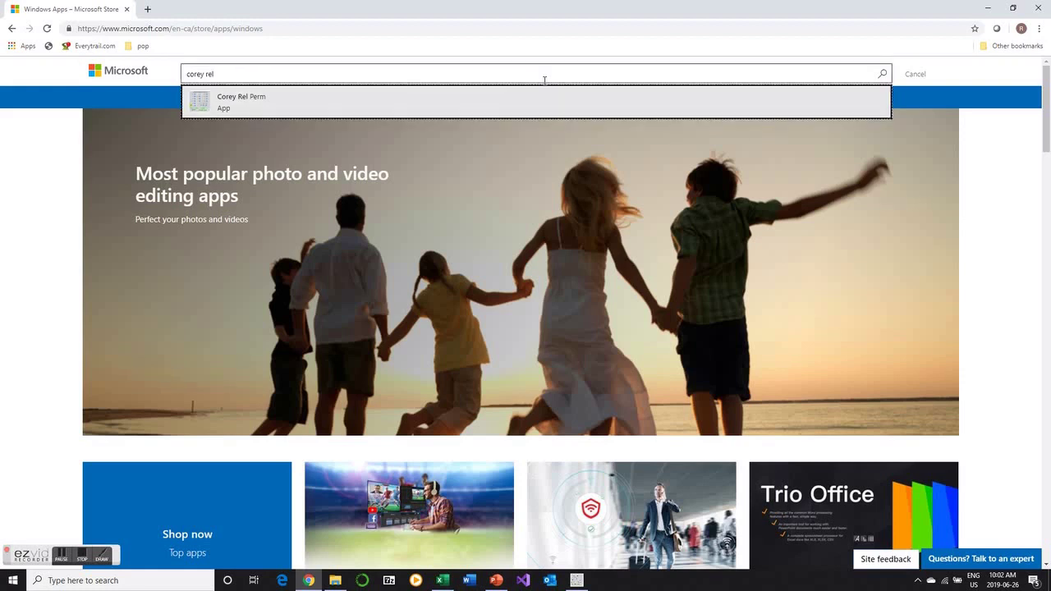
pyautogui.press('Return')
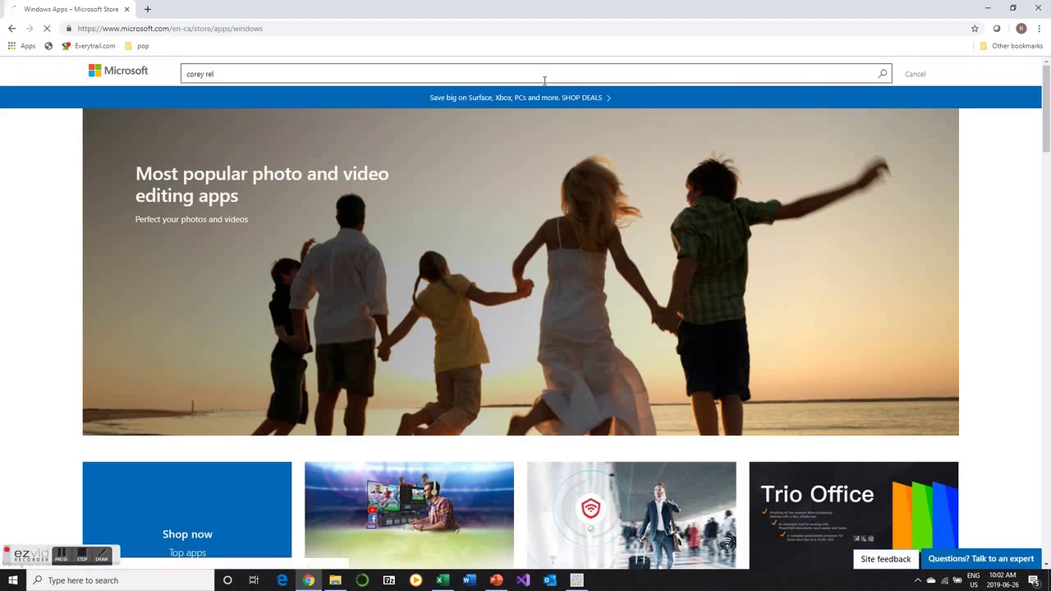